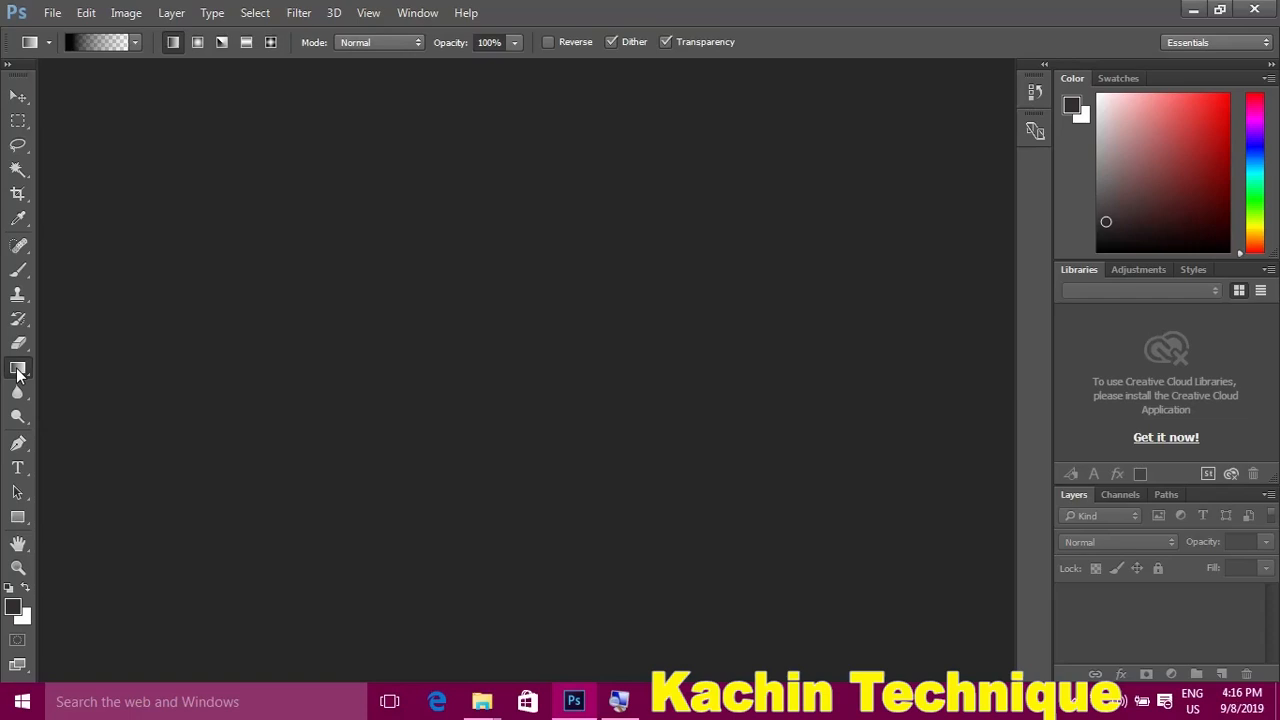
# - Create a new white RGB document of 1244 × 700 pixels at 72 pixels/inch
pyautogui.hotkey('ctrl', 'n')
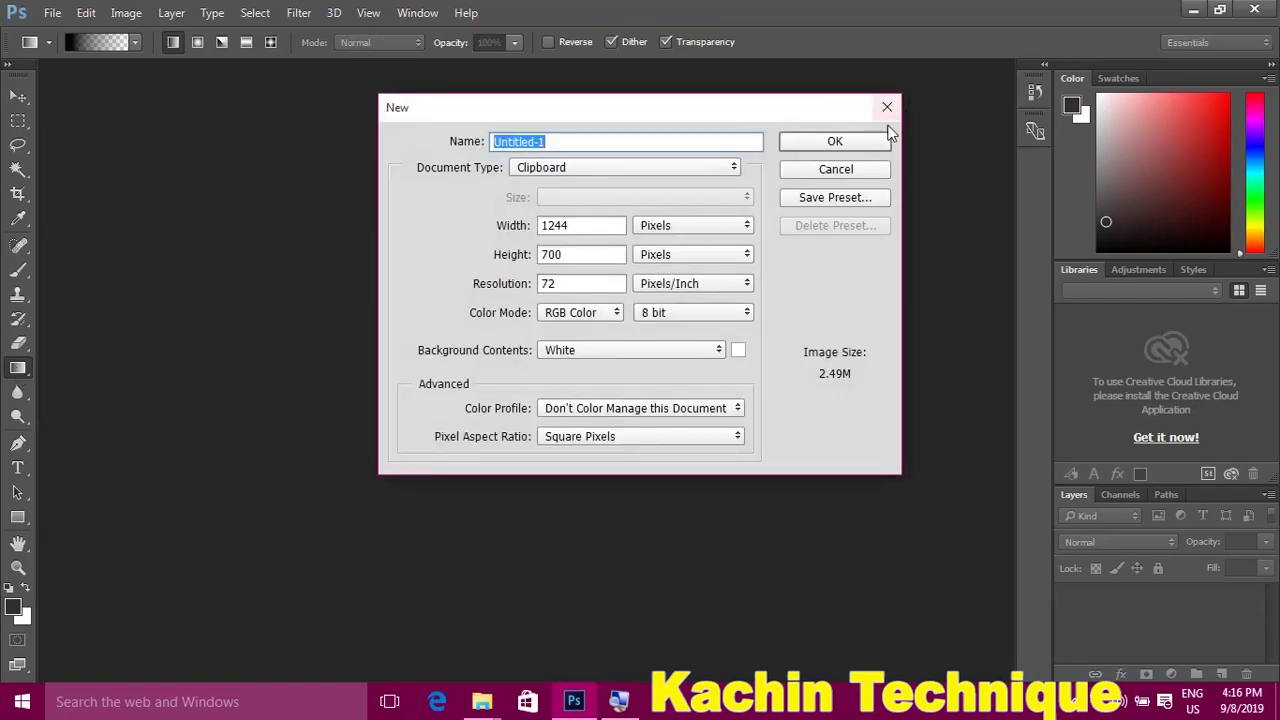
pyautogui.click(852, 142)
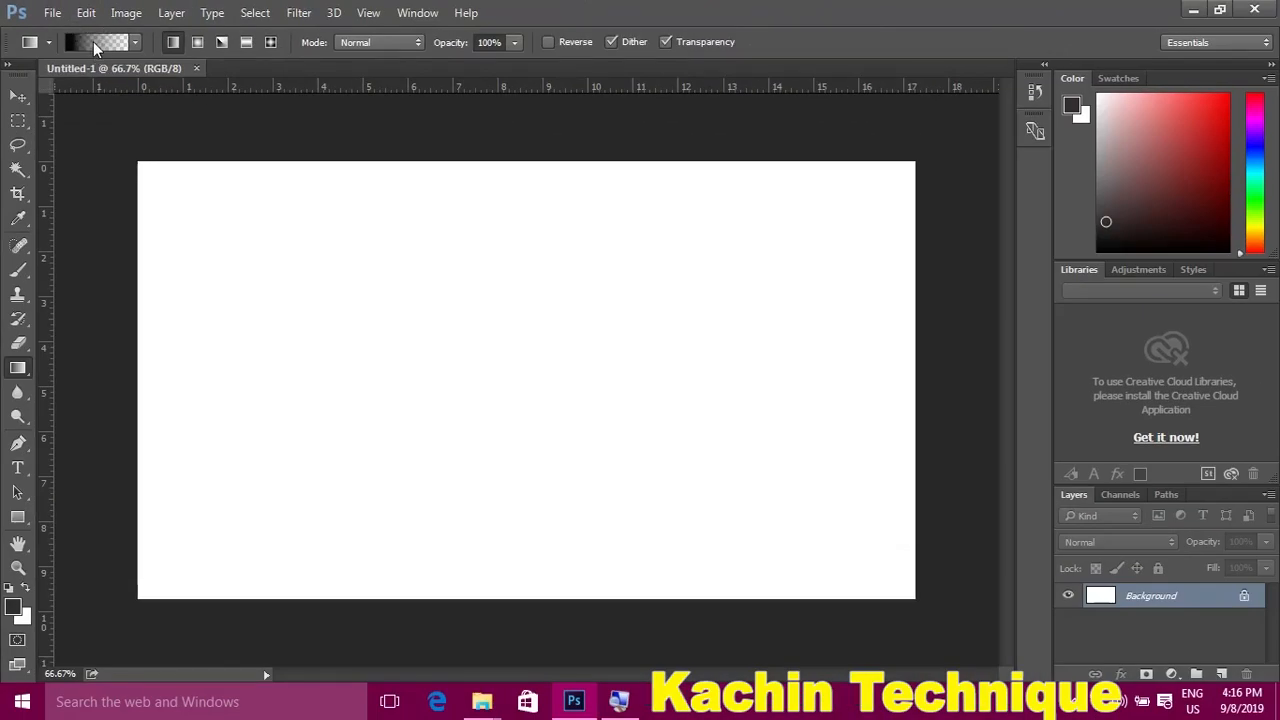
# - Apply the Violet, Orange preset as the Gradient tool's gradient
pyautogui.click(93, 41)
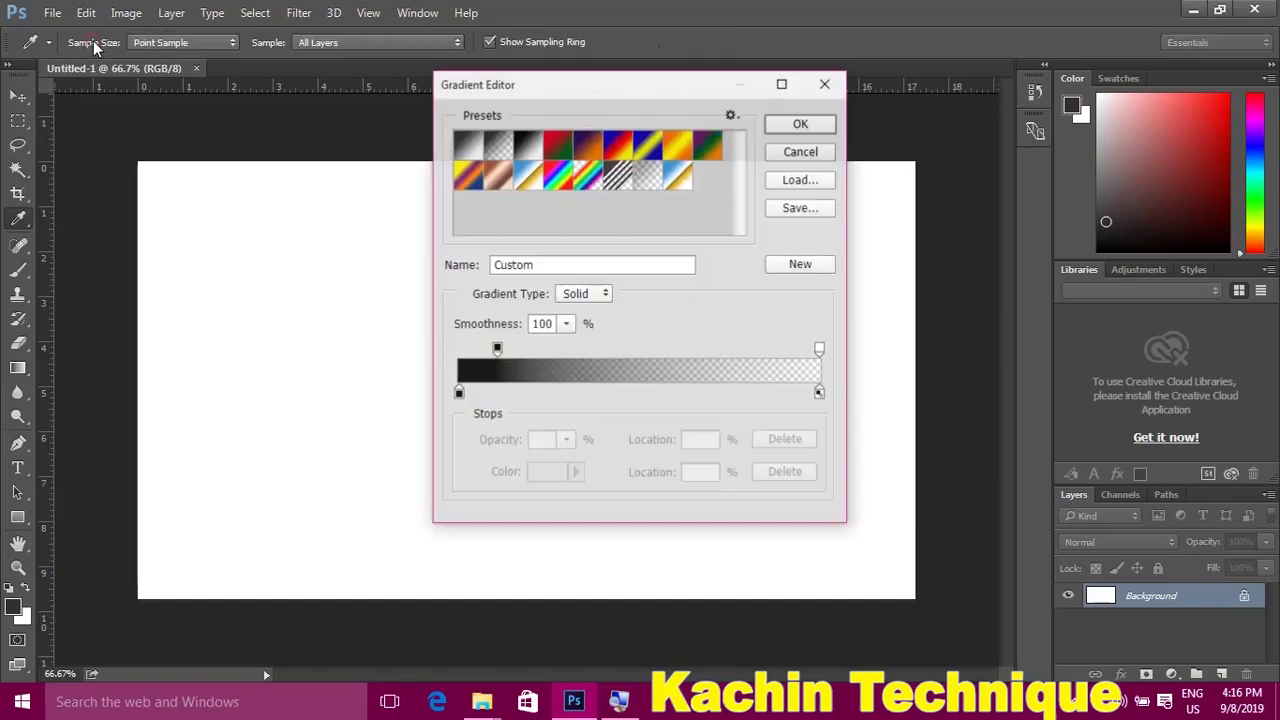
pyautogui.click(595, 147)
pyautogui.click(801, 124)
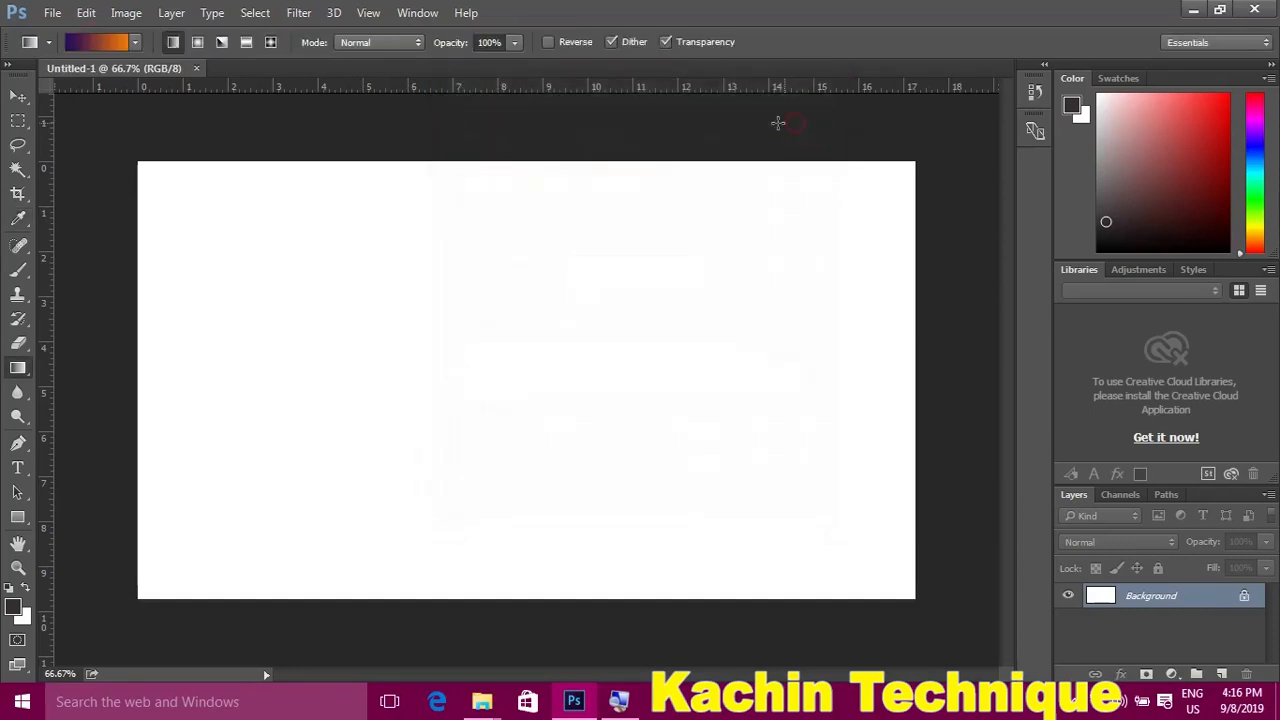
# - Load the Foreground to Transparent gradient preset for editing and shift its opaque opacity stop to 10% location
pyautogui.click(95, 42)
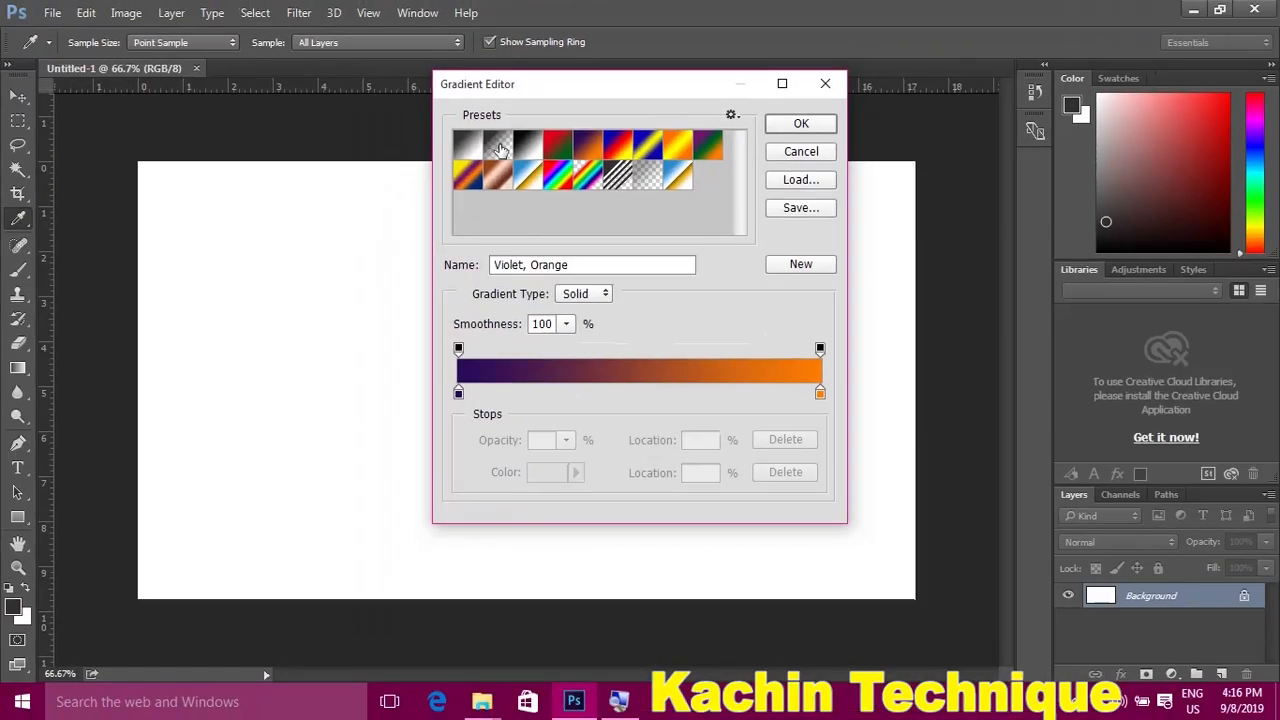
pyautogui.click(500, 148)
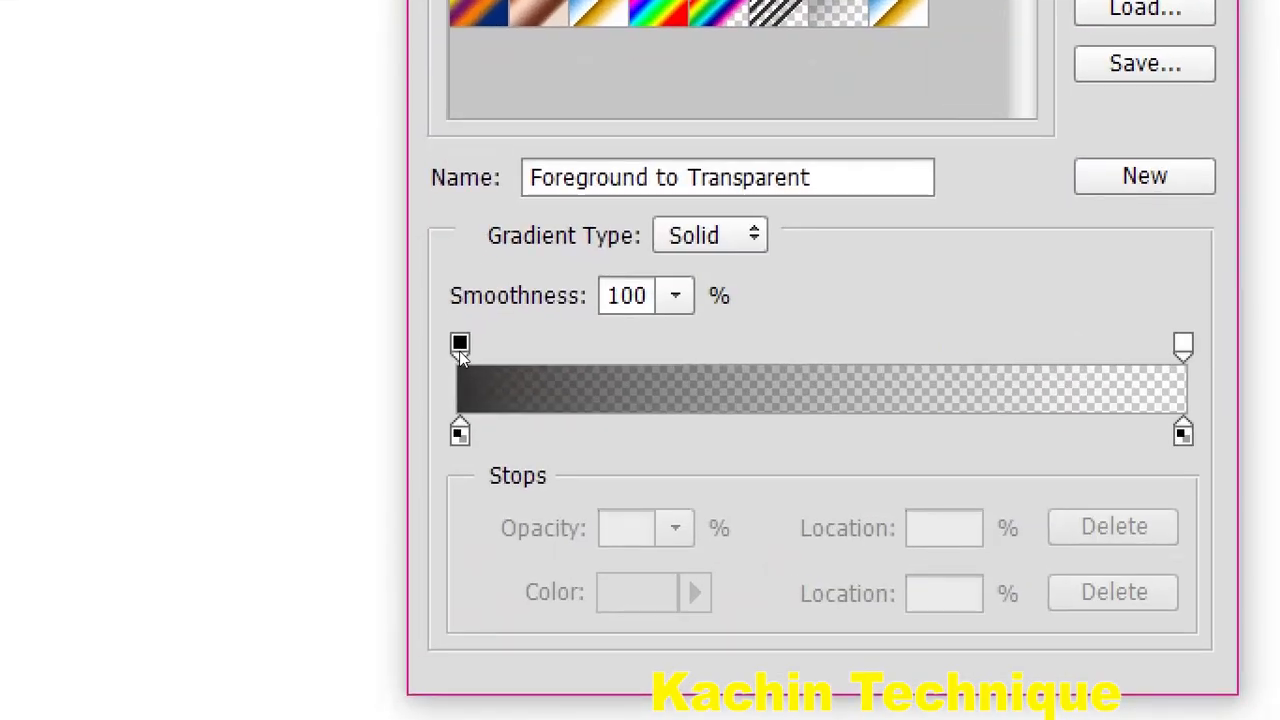
pyautogui.moveTo(460, 350); pyautogui.dragTo(494, 365)
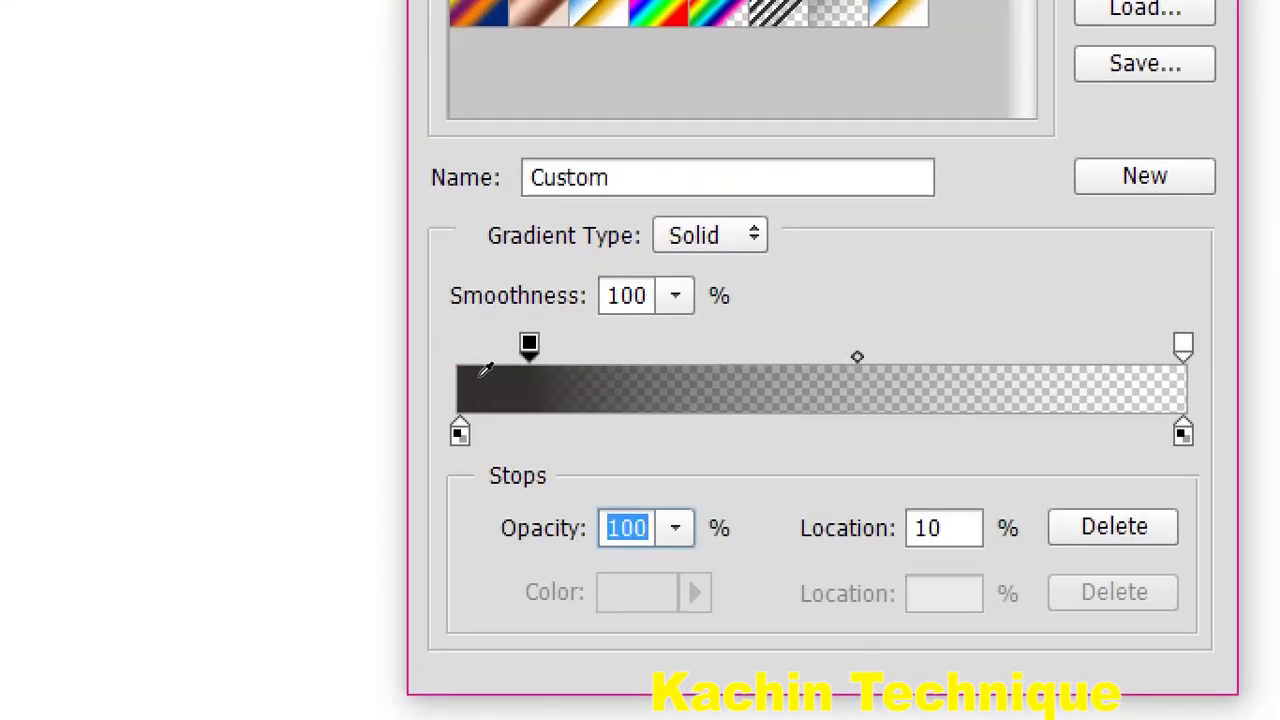
# - Set the gradient's starting color stop to near-black 0d0d0d
pyautogui.doubleClick(459, 404)
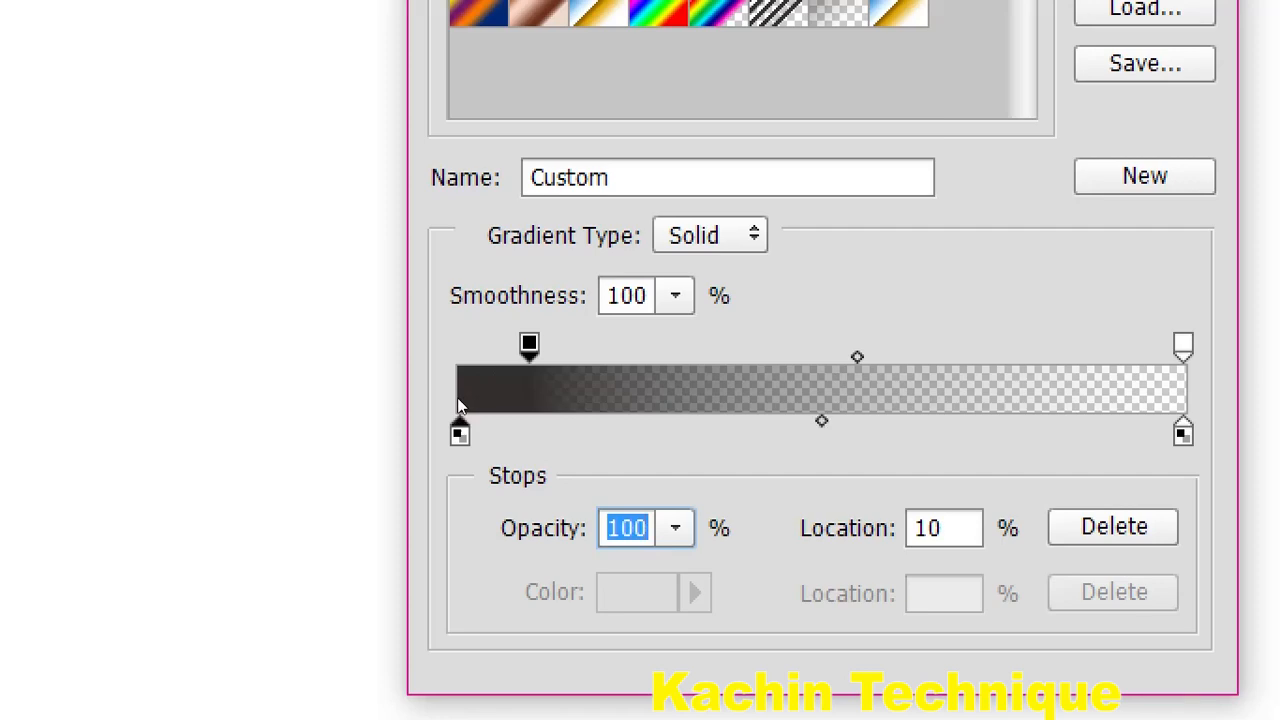
pyautogui.press('Up')
pyautogui.press('Up')
pyautogui.press('Up')
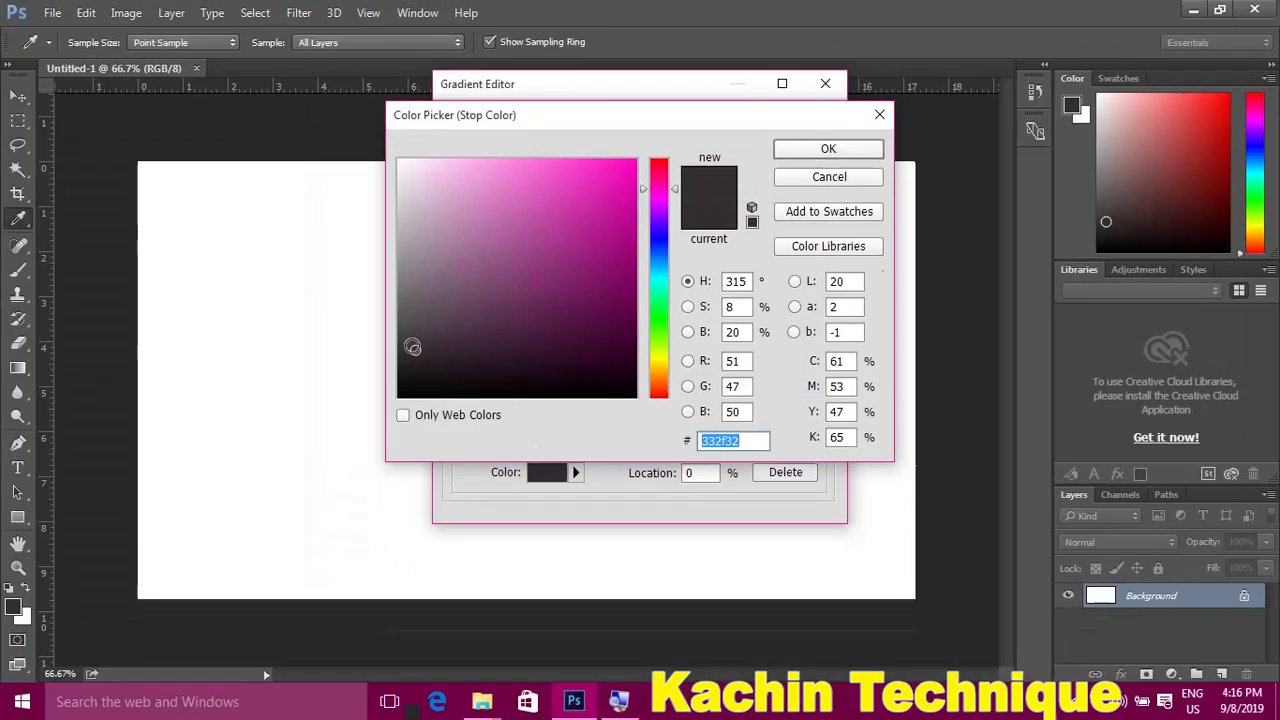
pyautogui.click(406, 386)
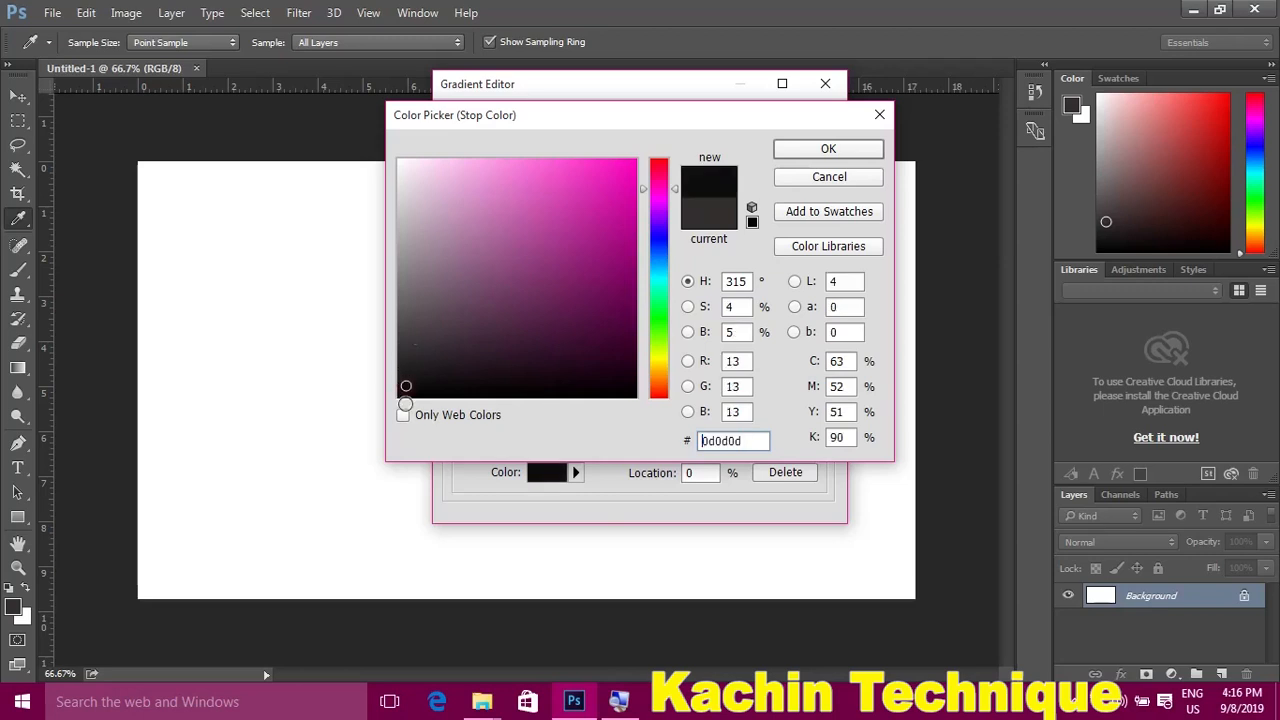
pyautogui.click(840, 148)
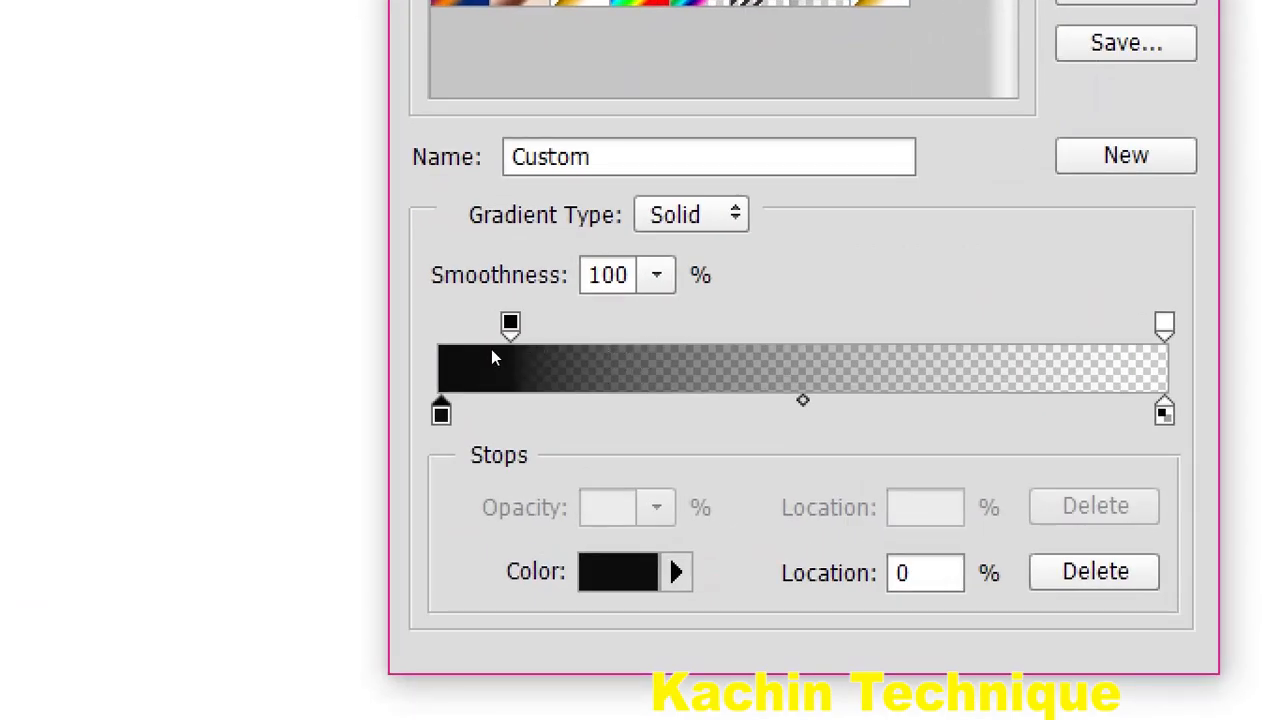
# - Shift the gradient's opaque opacity stop to 13% location and accept the edited gradient
pyautogui.moveTo(491, 349); pyautogui.dragTo(508, 370)
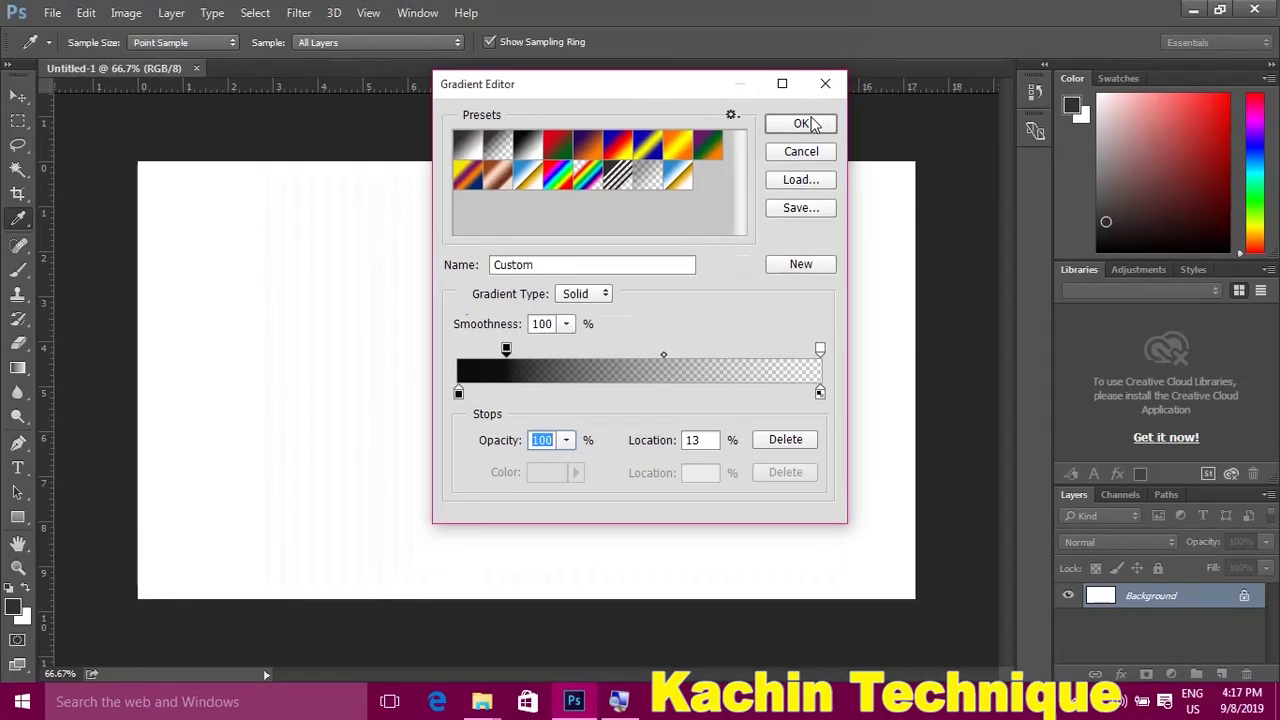
pyautogui.click(810, 123)
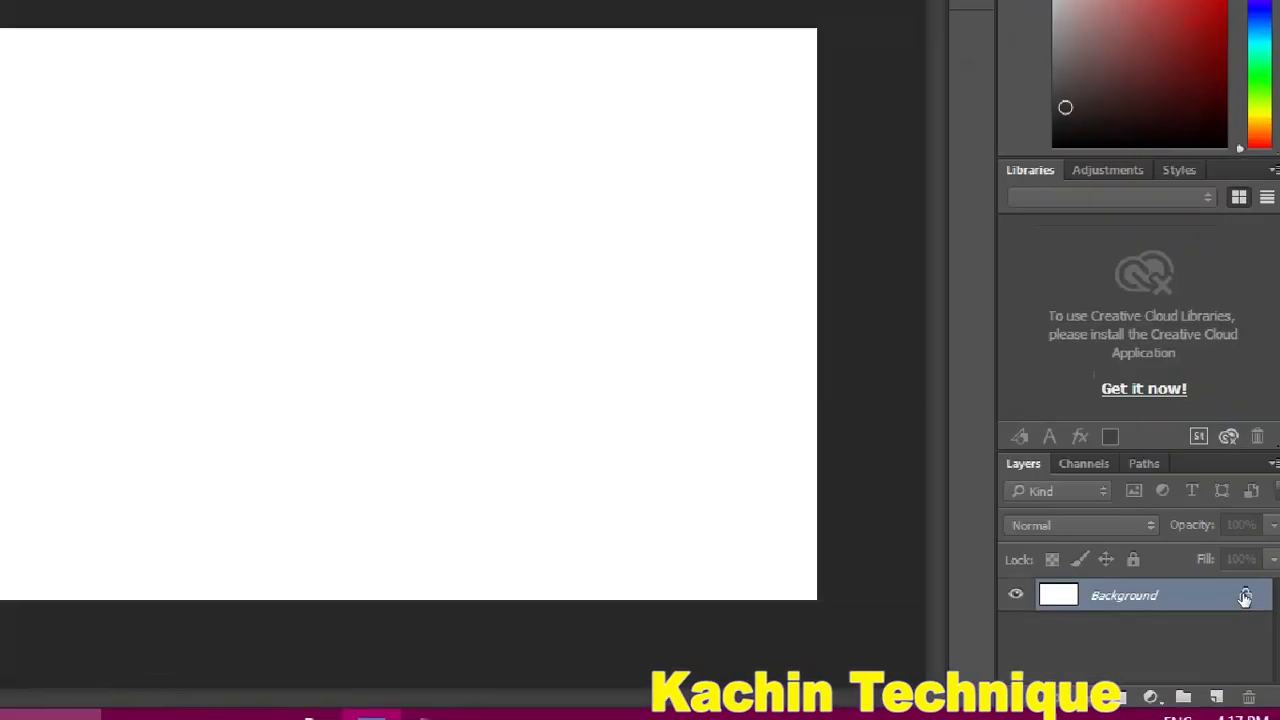
# - Open the road photo IMG_9868 from the Documents folder Zapya > Photo > 20190908_025212
pyautogui.moveTo(1244, 597)
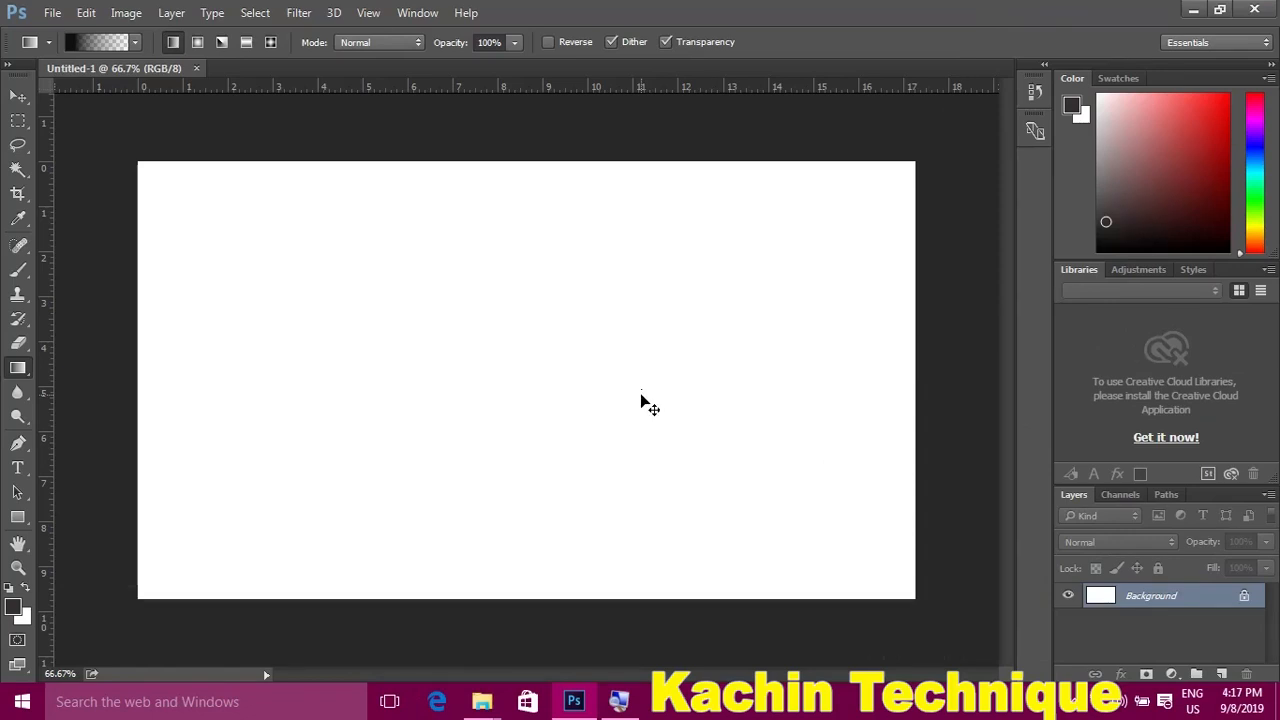
pyautogui.hotkey('ctrl', 'o')
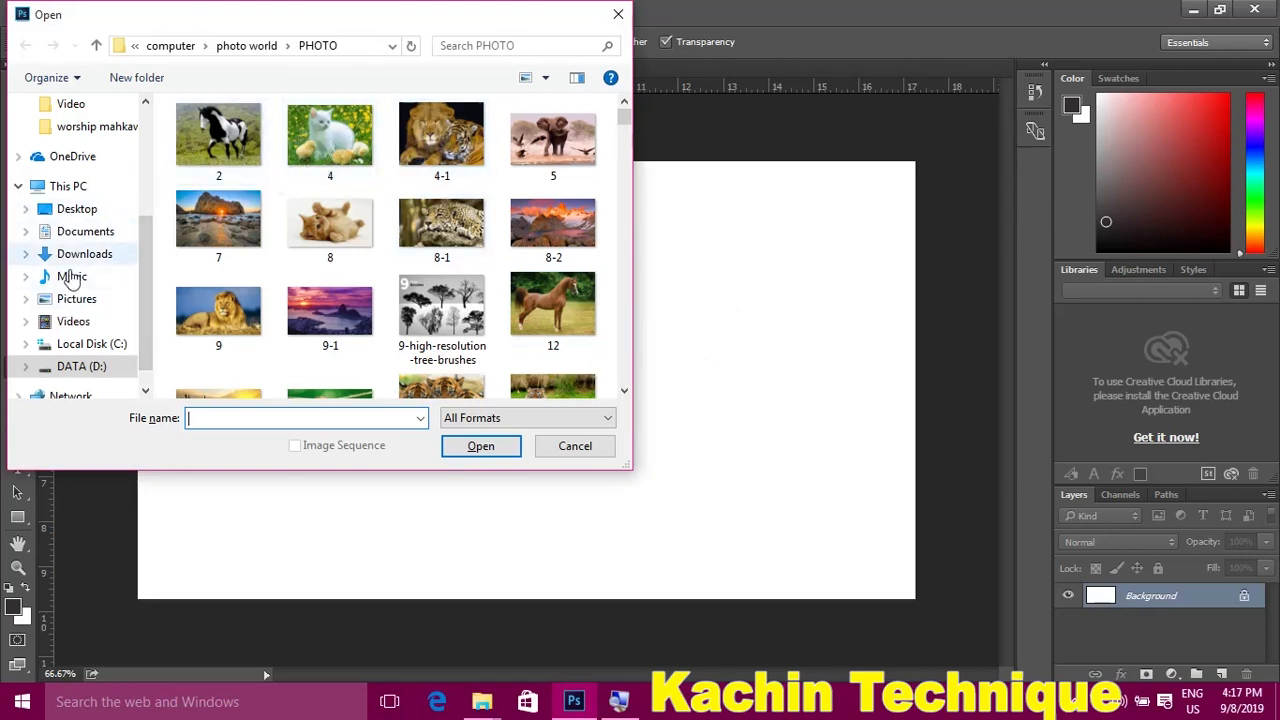
pyautogui.click(72, 234)
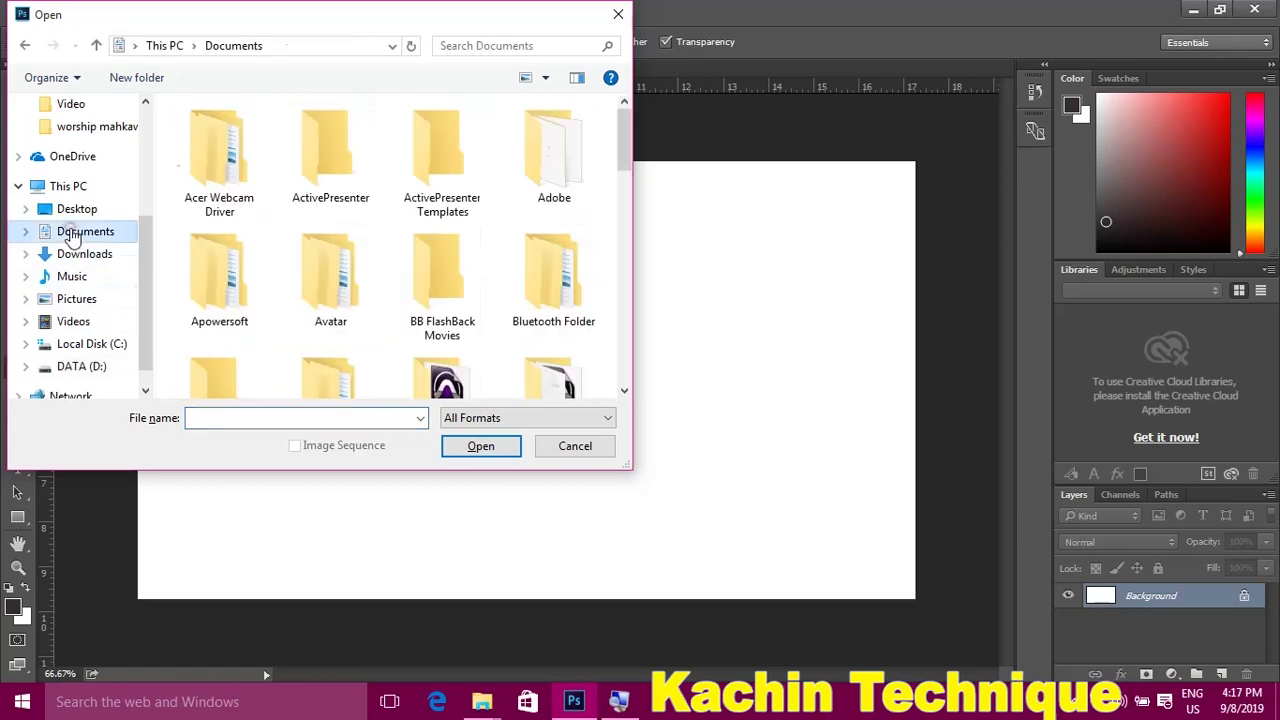
pyautogui.scroll(-10, 420, 258)
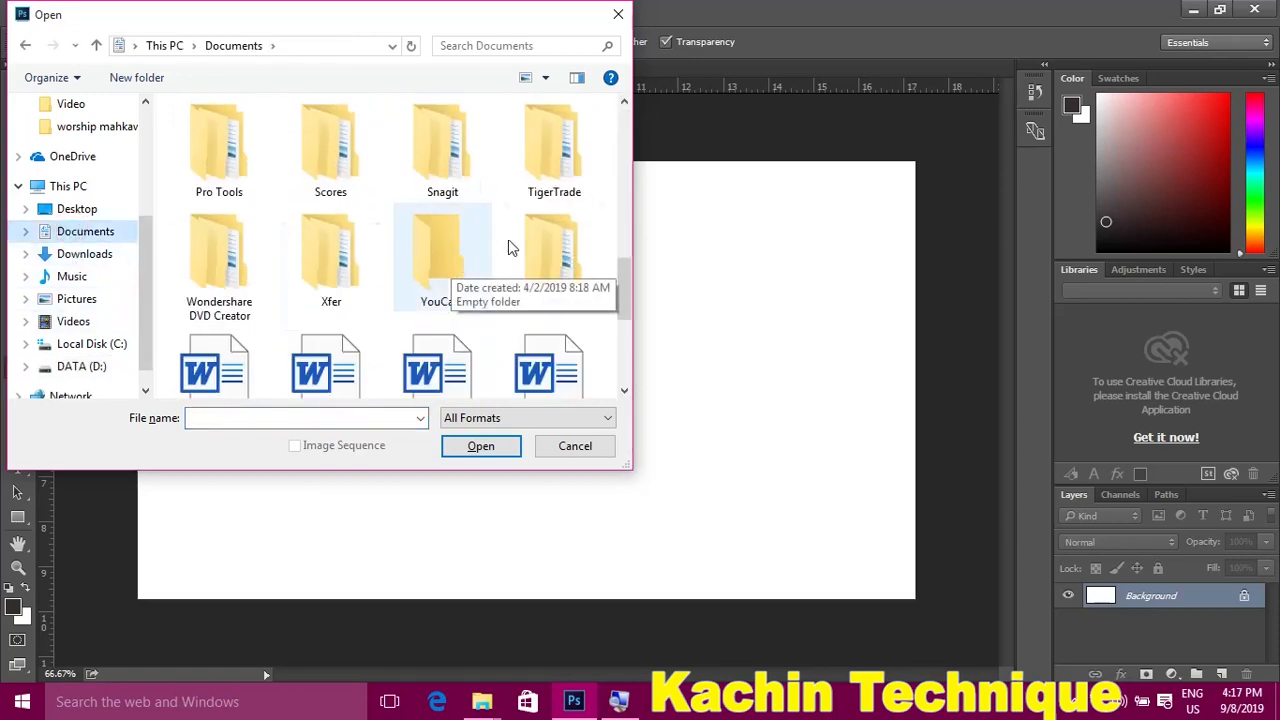
pyautogui.doubleClick(565, 258)
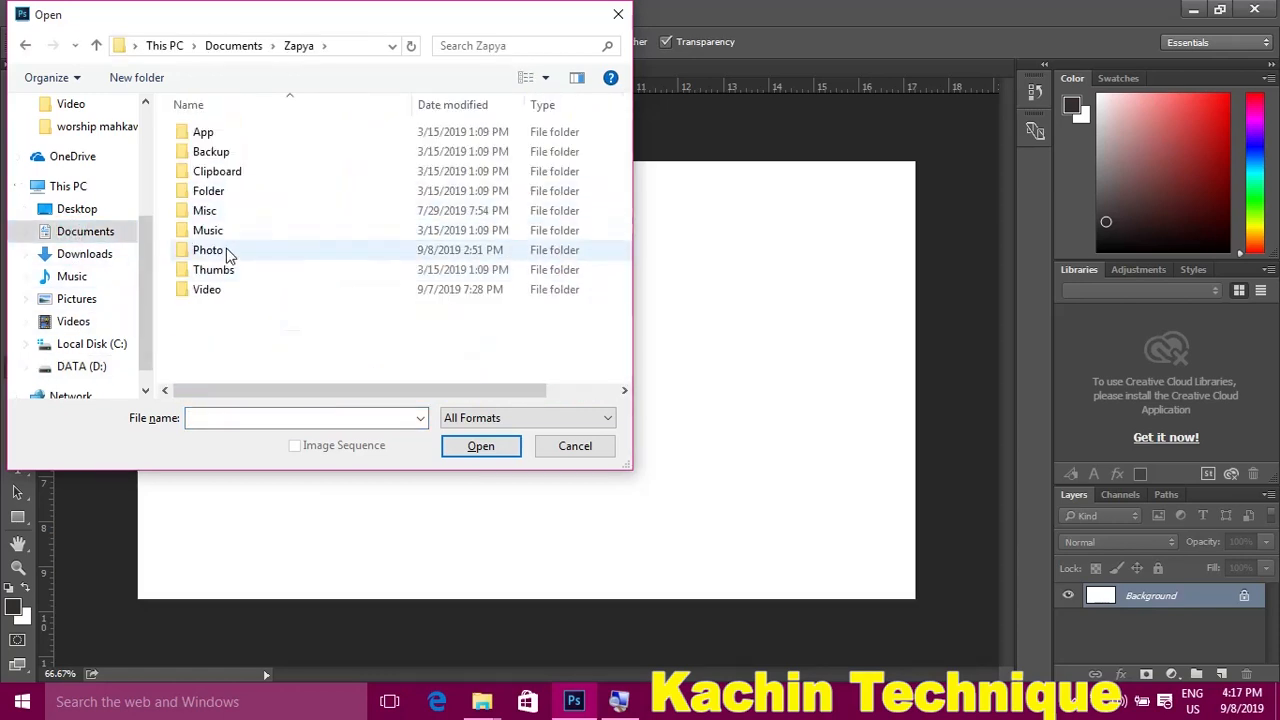
pyautogui.doubleClick(224, 251)
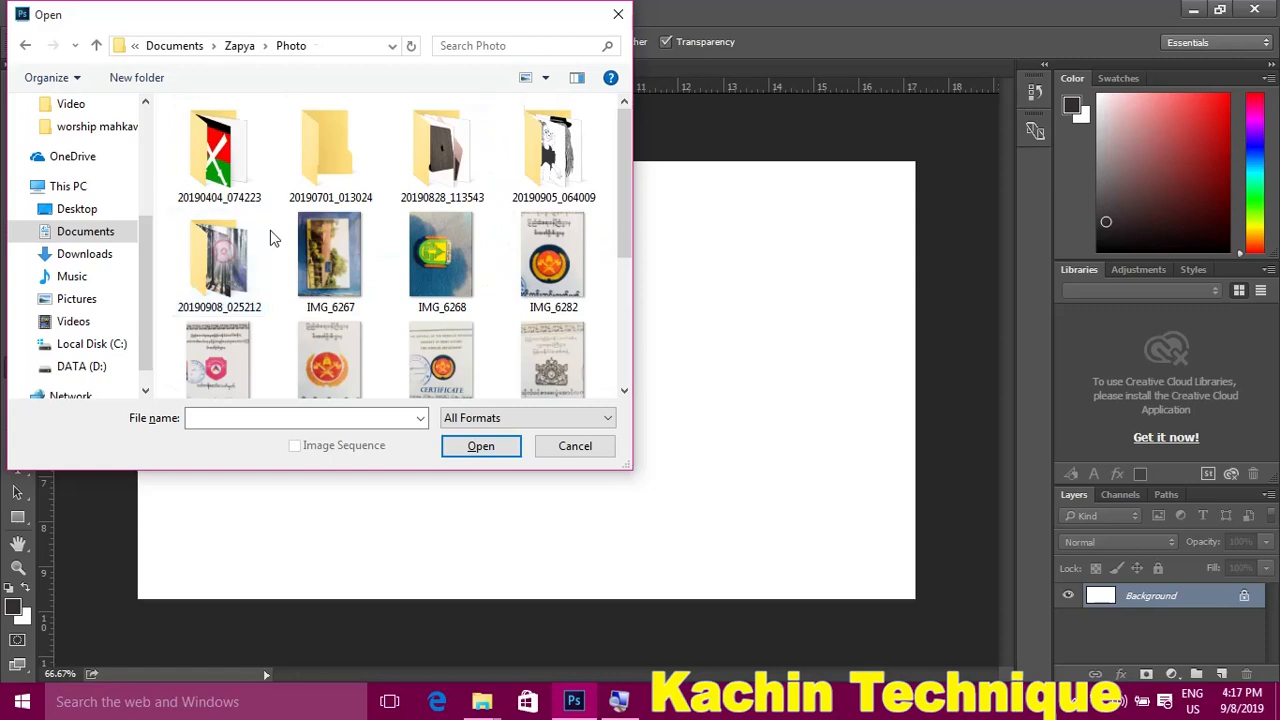
pyautogui.doubleClick(238, 307)
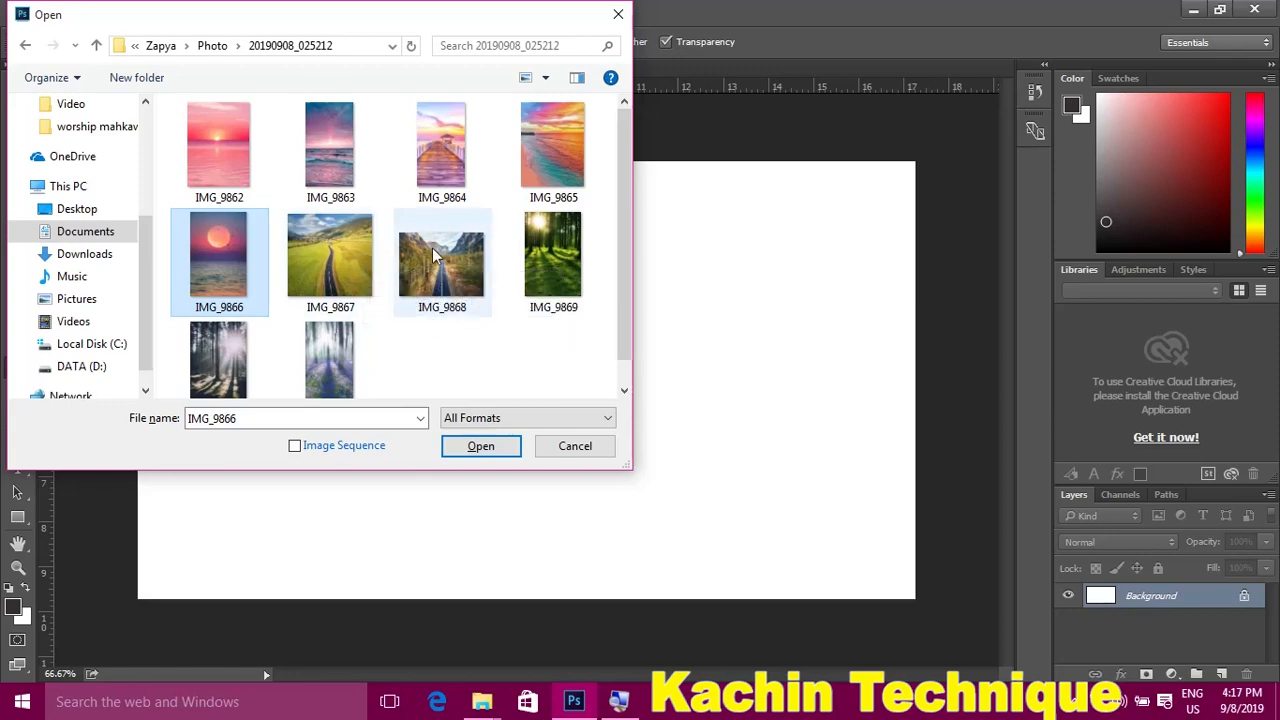
pyautogui.doubleClick(444, 250)
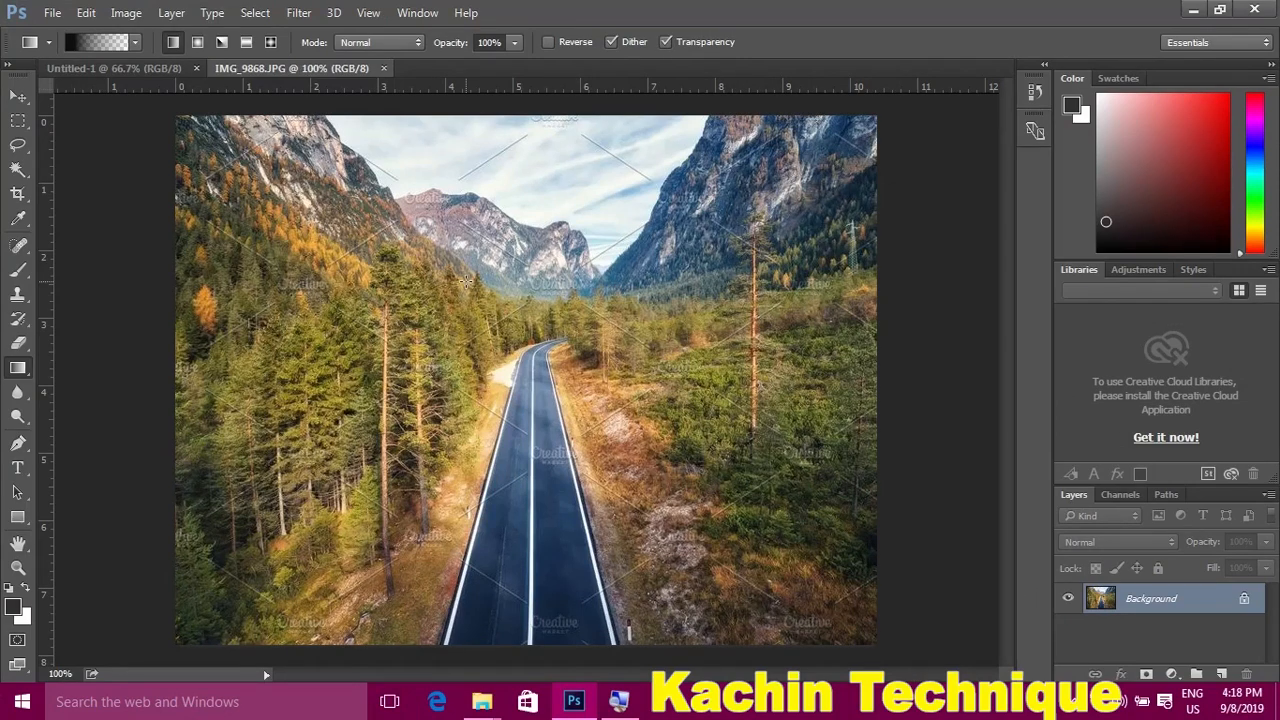
# - Copy the entire road photo and paste it into the Untitled-1 document as a new layer
pyautogui.hotkey('ctrl', 'a')
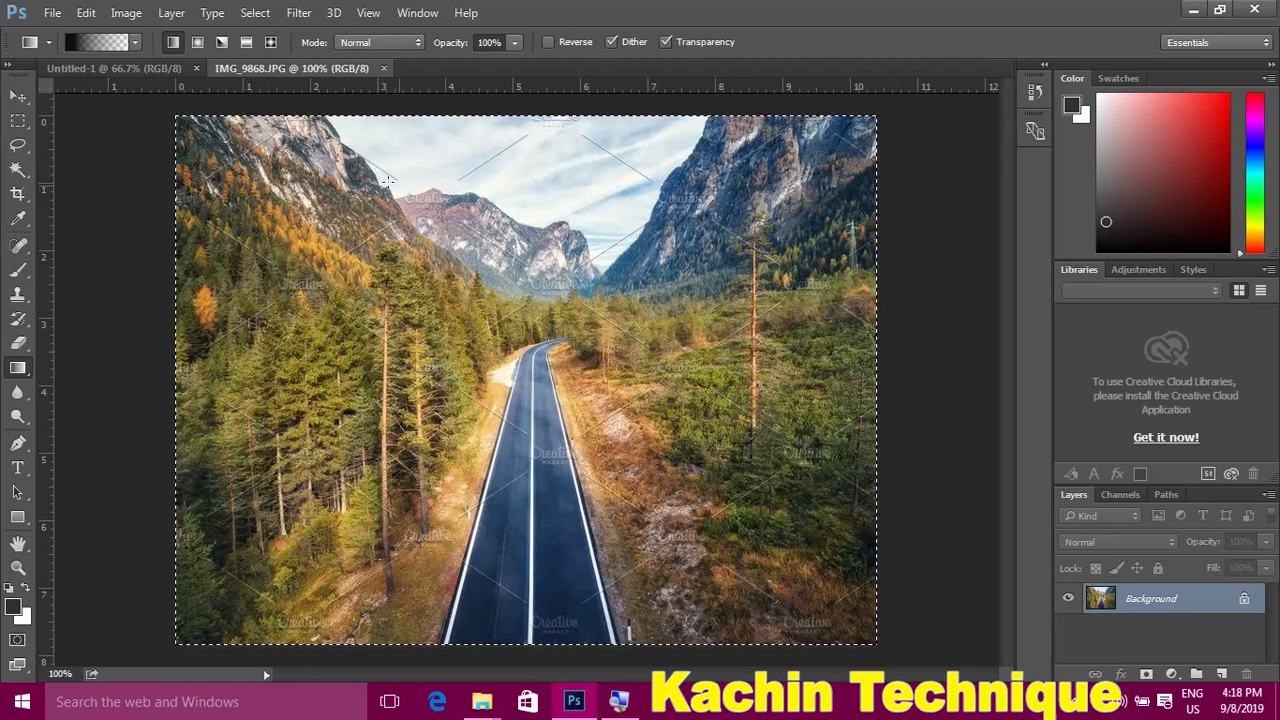
pyautogui.click(166, 68)
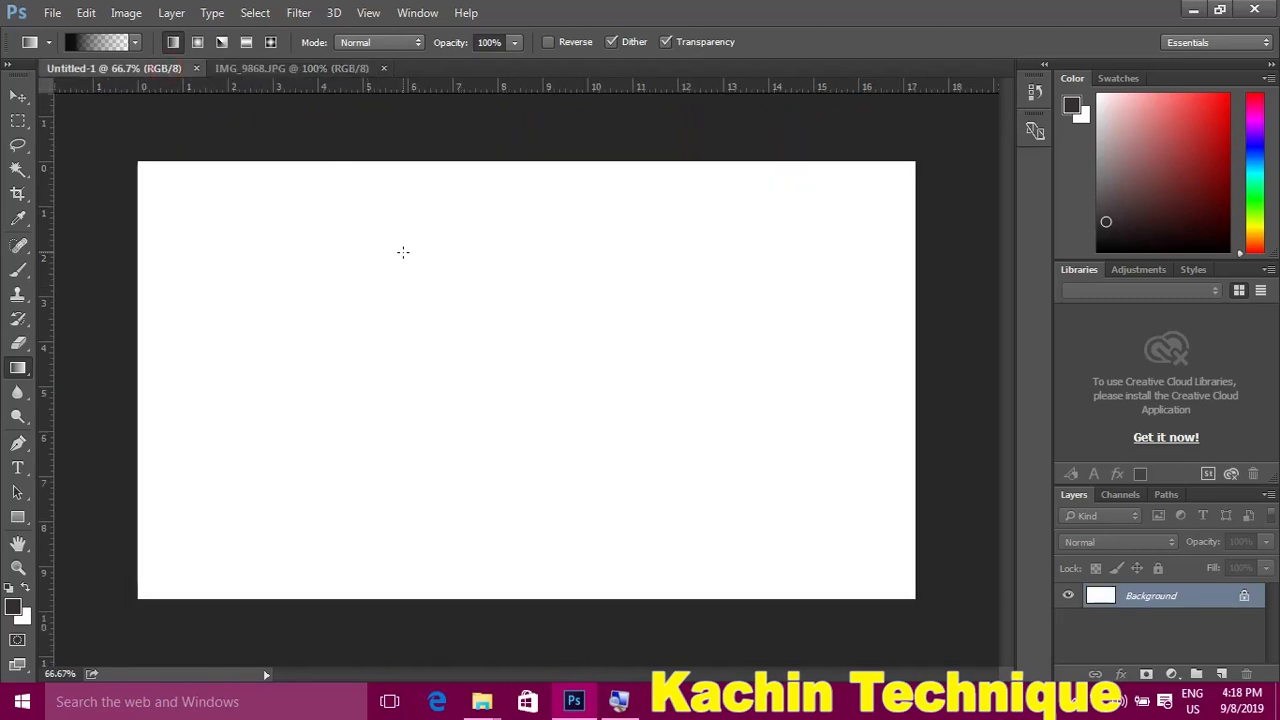
pyautogui.hotkey('ctrl', 'v')
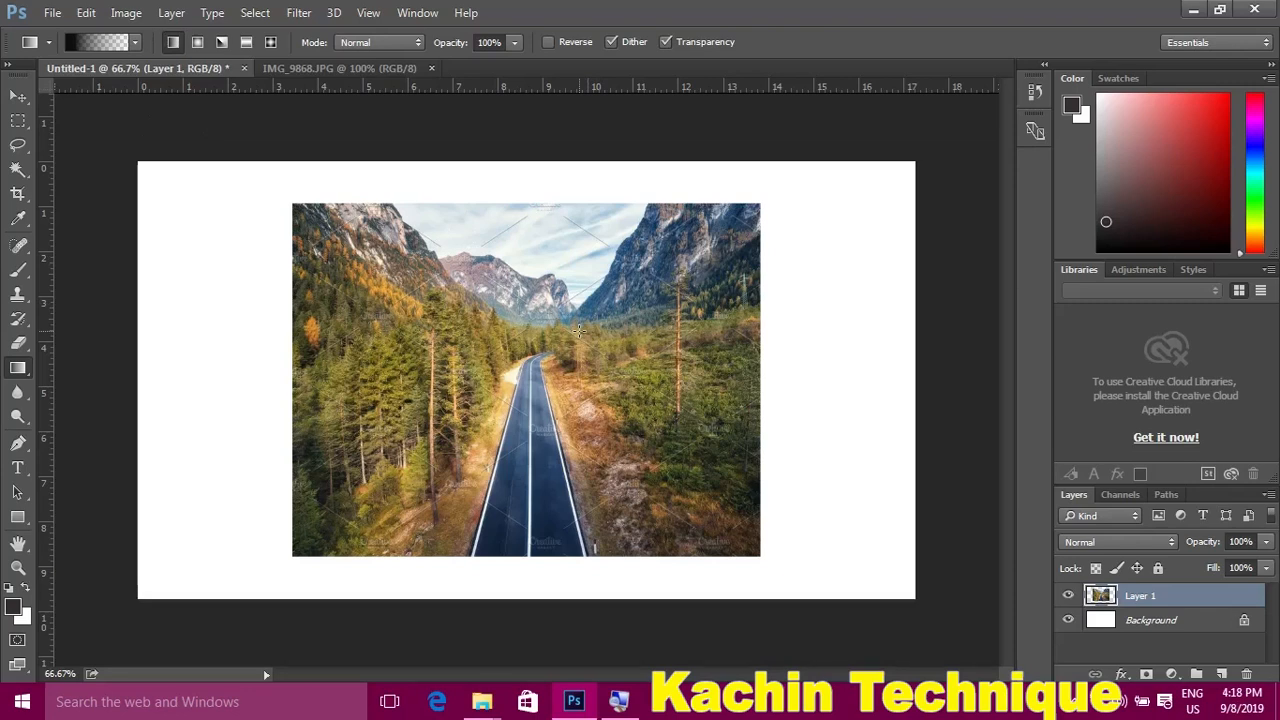
pyautogui.hotkey('ctrl', 'y')
# - Scale the pasted photo layer from its center to about 168% so it covers the whole canvas
pyautogui.hotkey('ctrl', 't')
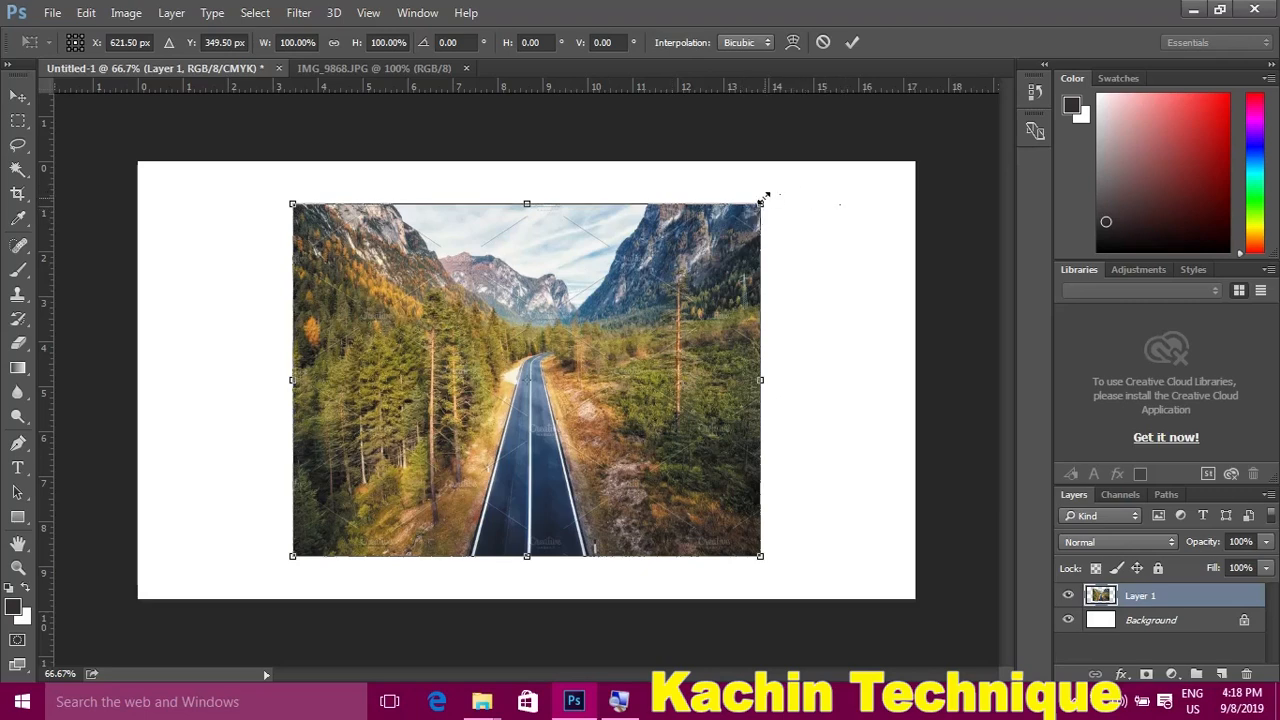
pyautogui.moveTo(776, 200); pyautogui.dragTo(997, 183)
pyautogui.keyDown('alt'); pyautogui.click(986, 174); pyautogui.keyUp('alt')
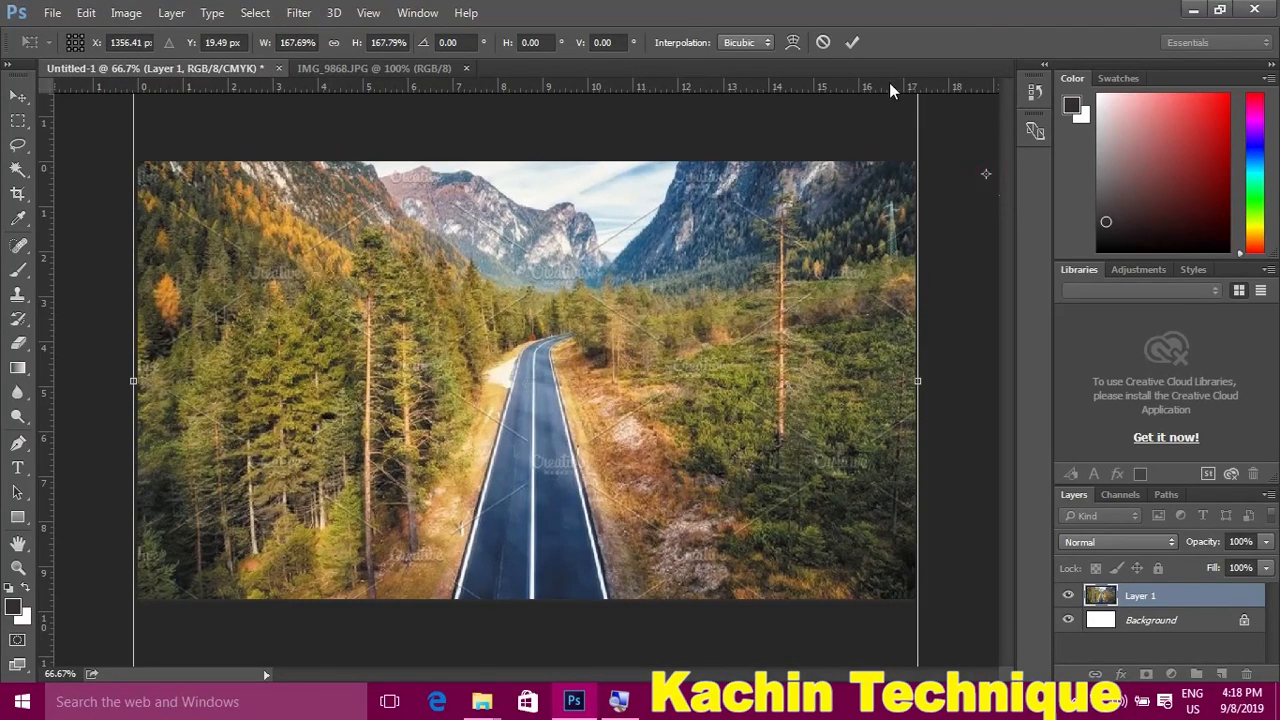
pyautogui.press('Return')
# - Squash the photo layer to 80.80% height by lowering its upper edge to just below the top of the canvas
pyautogui.press('g')
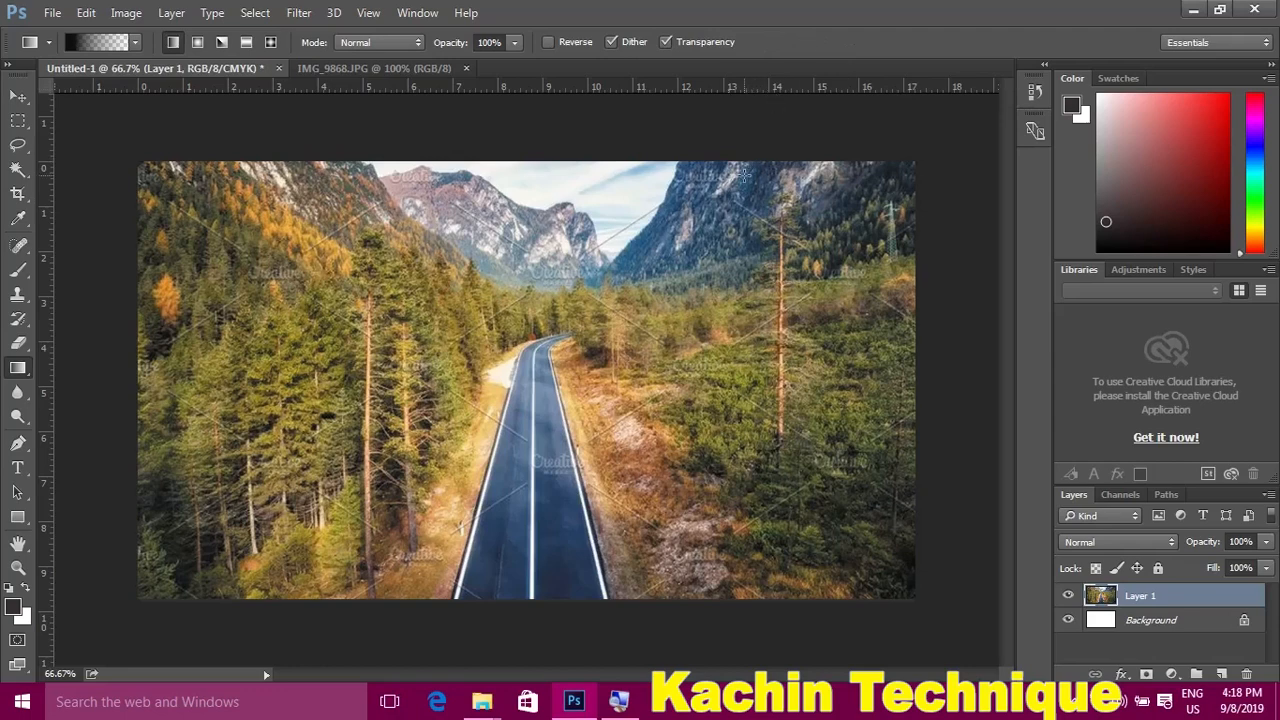
pyautogui.hotkey('ctrl', '-')
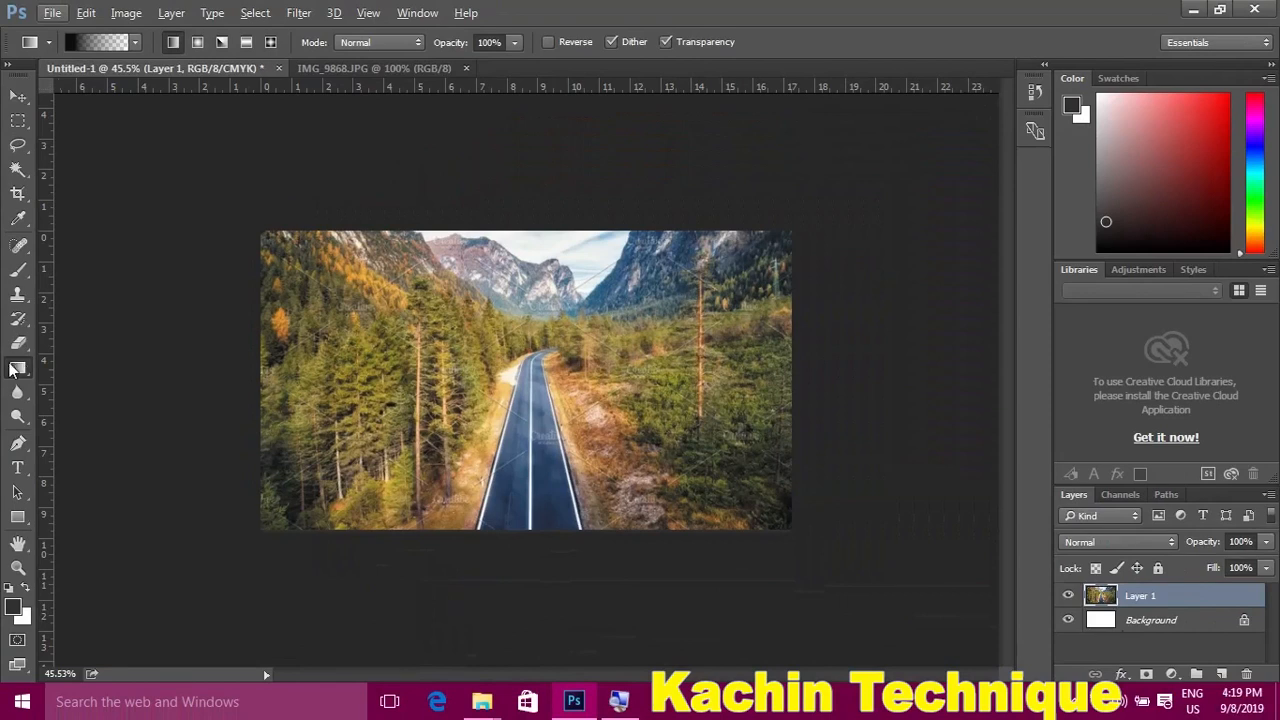
pyautogui.hotkey('ctrl', 't')
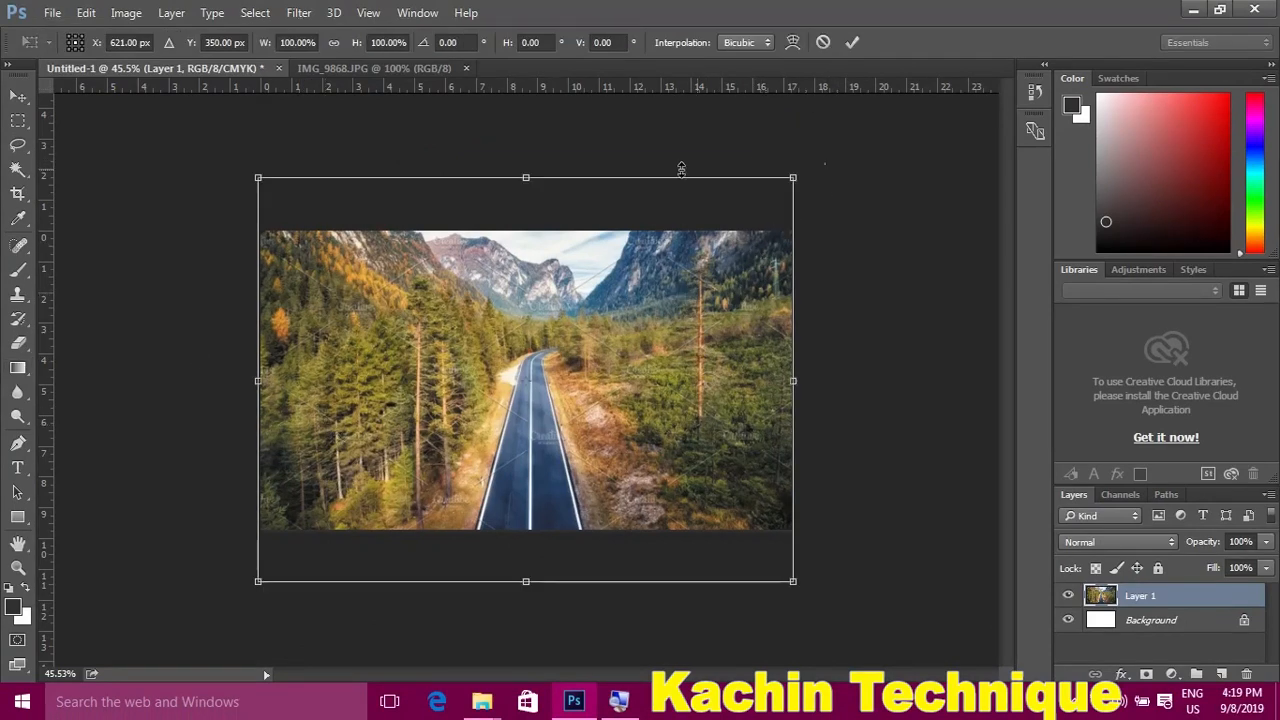
pyautogui.moveTo(568, 178); pyautogui.dragTo(569, 255)
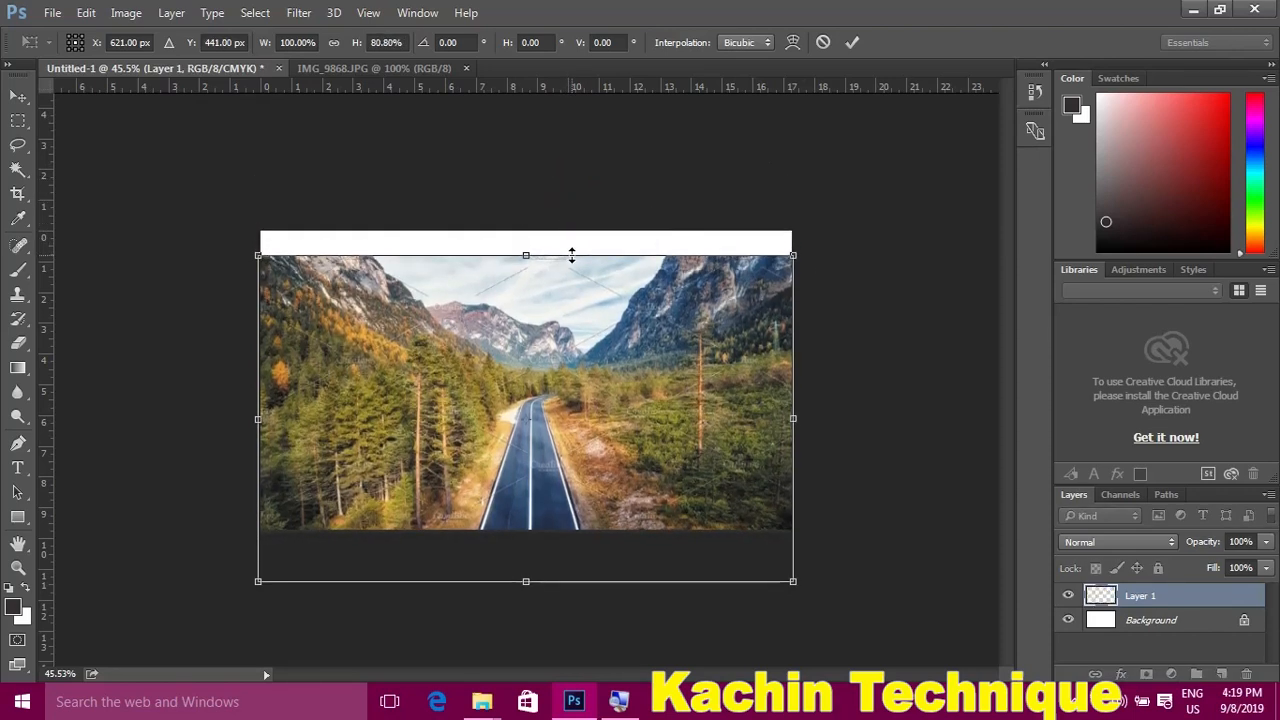
pyautogui.press('g')
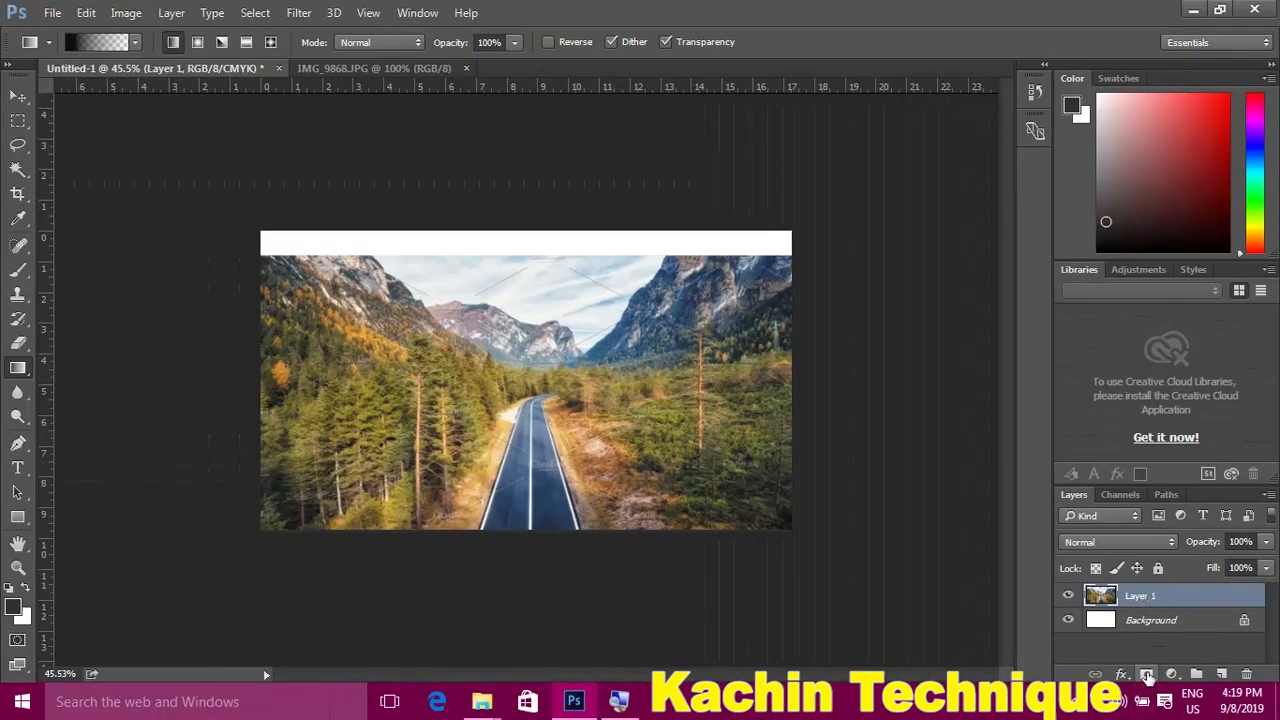
# - Add a layer mask to the road photo layer and fade out the sky and mountains down to the treeline with linear gradients
pyautogui.click(1148, 677)
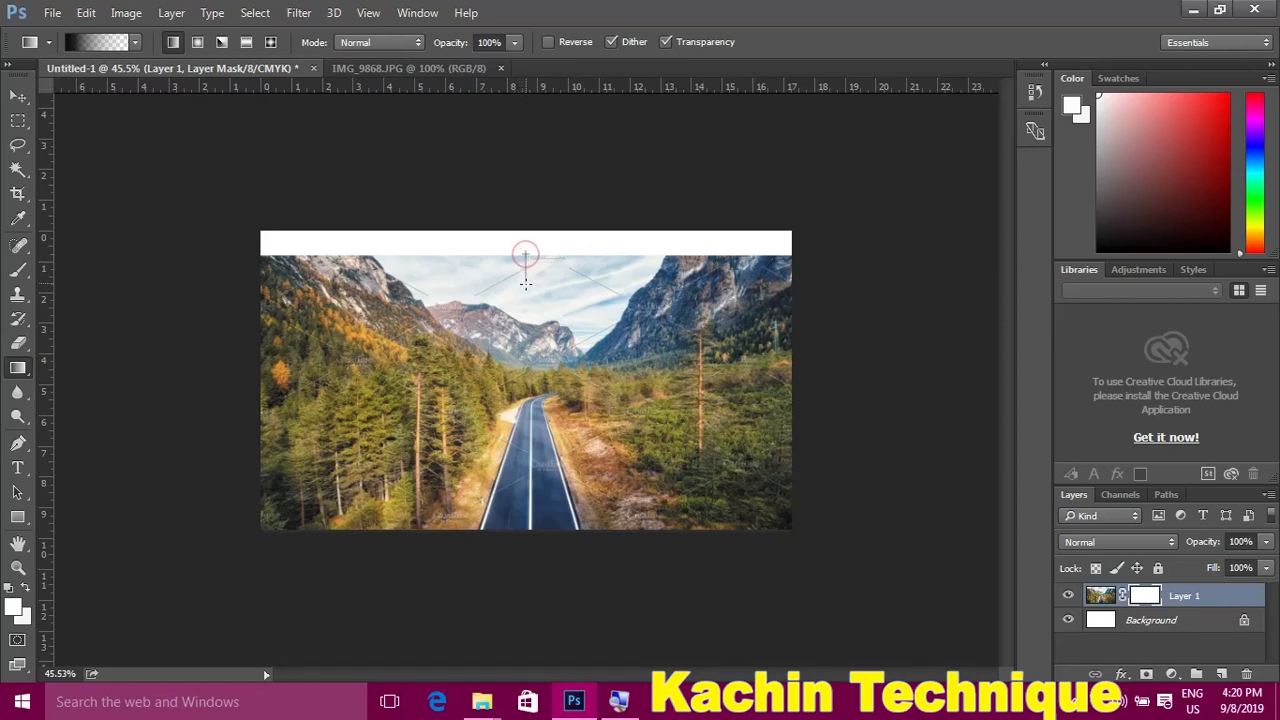
pyautogui.moveTo(525, 253); pyautogui.dragTo(562, 368)
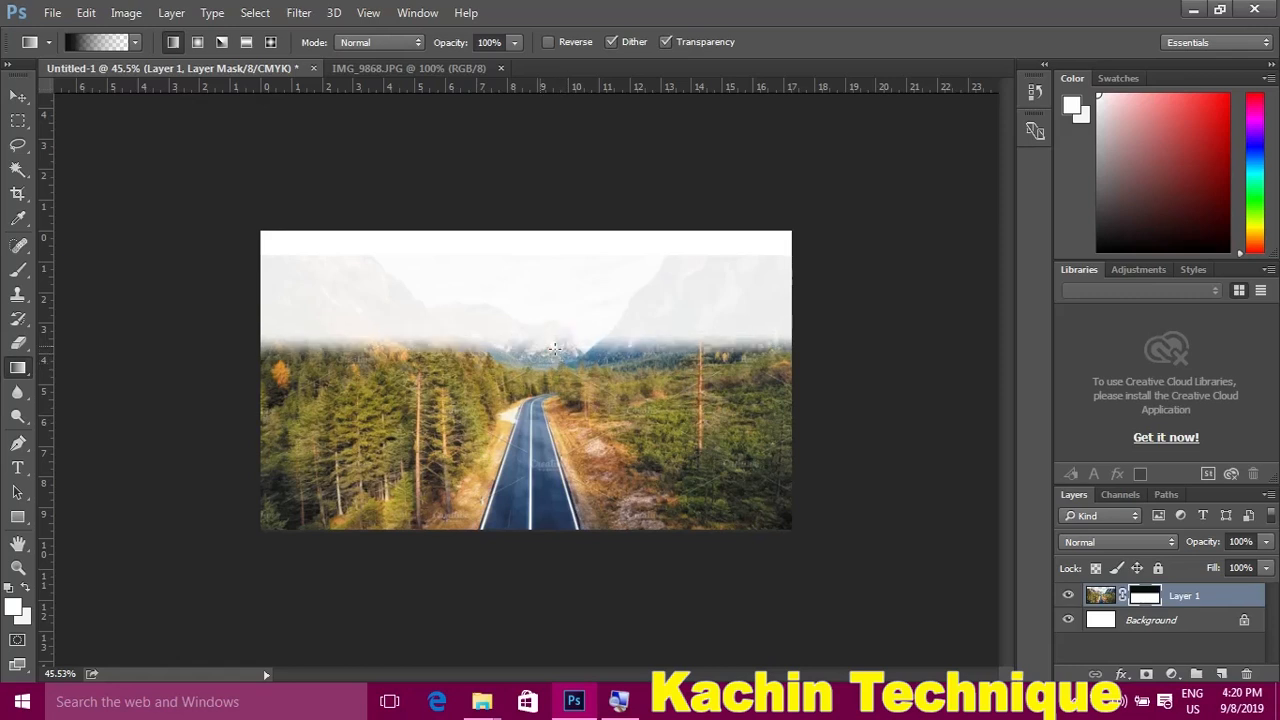
pyautogui.moveTo(498, 331); pyautogui.dragTo(507, 365)
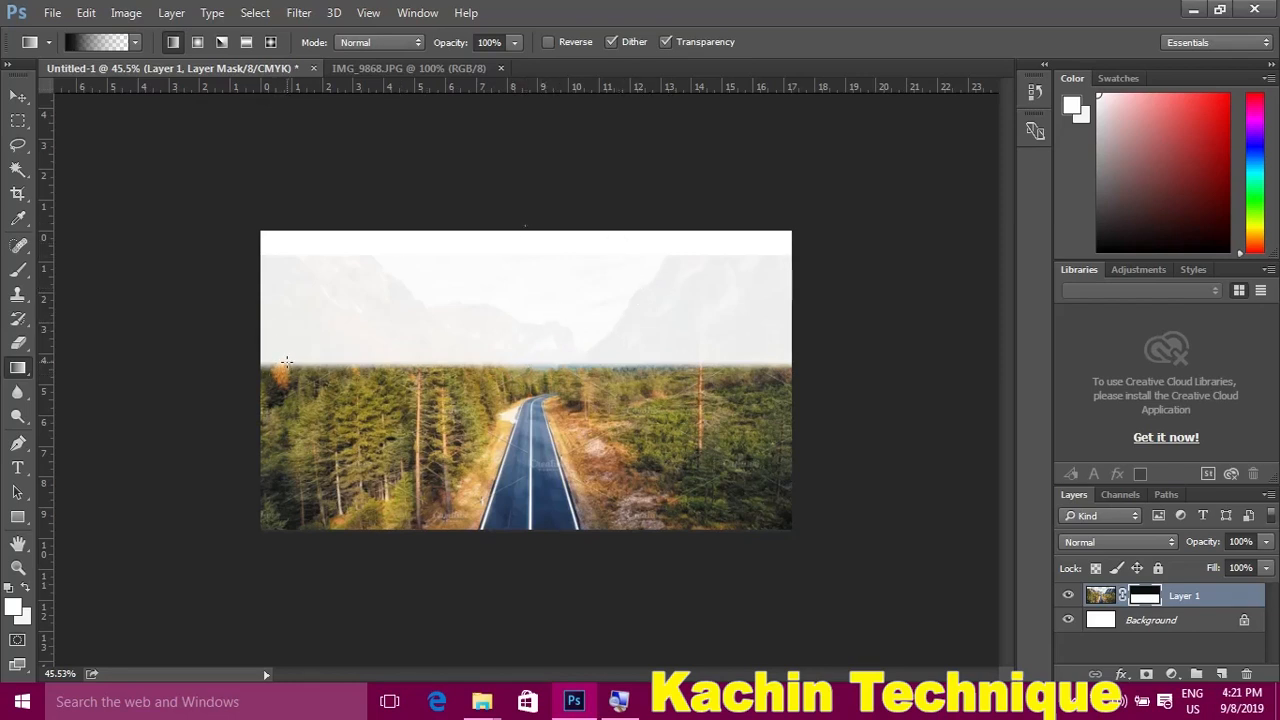
pyautogui.moveTo(281, 361); pyautogui.dragTo(284, 377)
pyautogui.moveTo(322, 381)
pyautogui.mouseDown()
pyautogui.moveTo(313, 374)
pyautogui.moveTo(316, 388)
pyautogui.mouseUp()
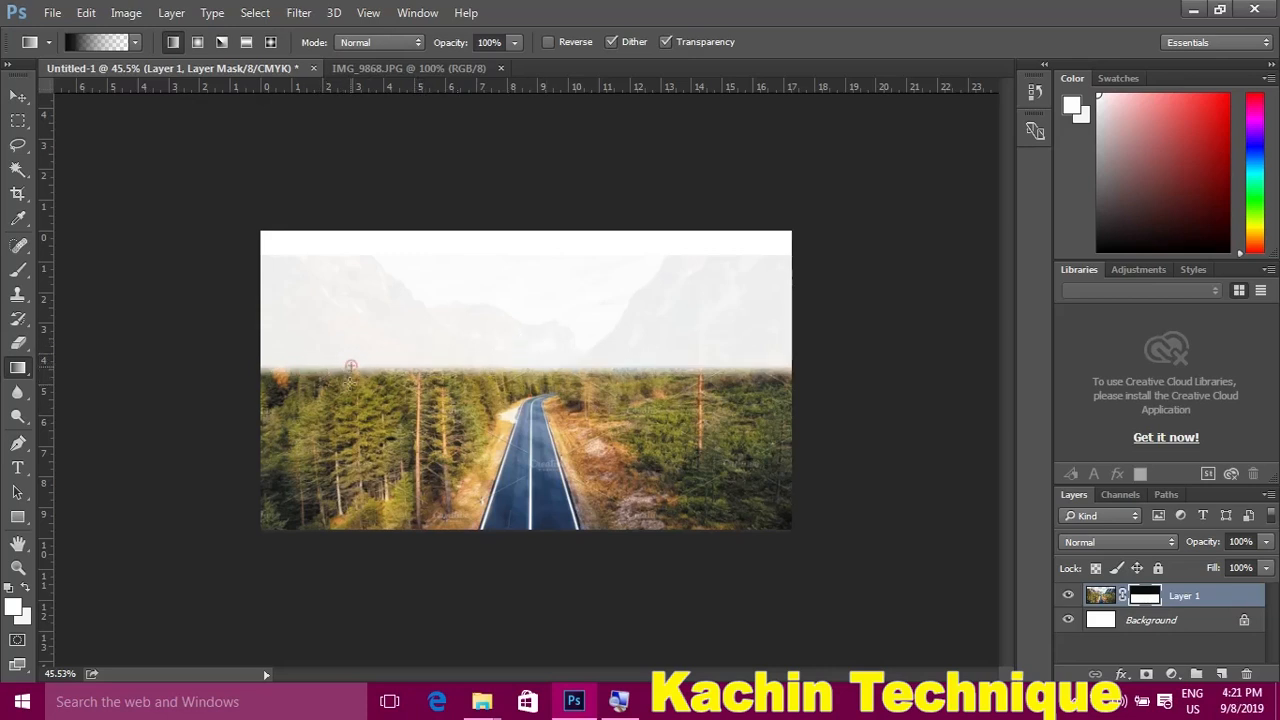
pyautogui.moveTo(351, 365); pyautogui.dragTo(350, 390)
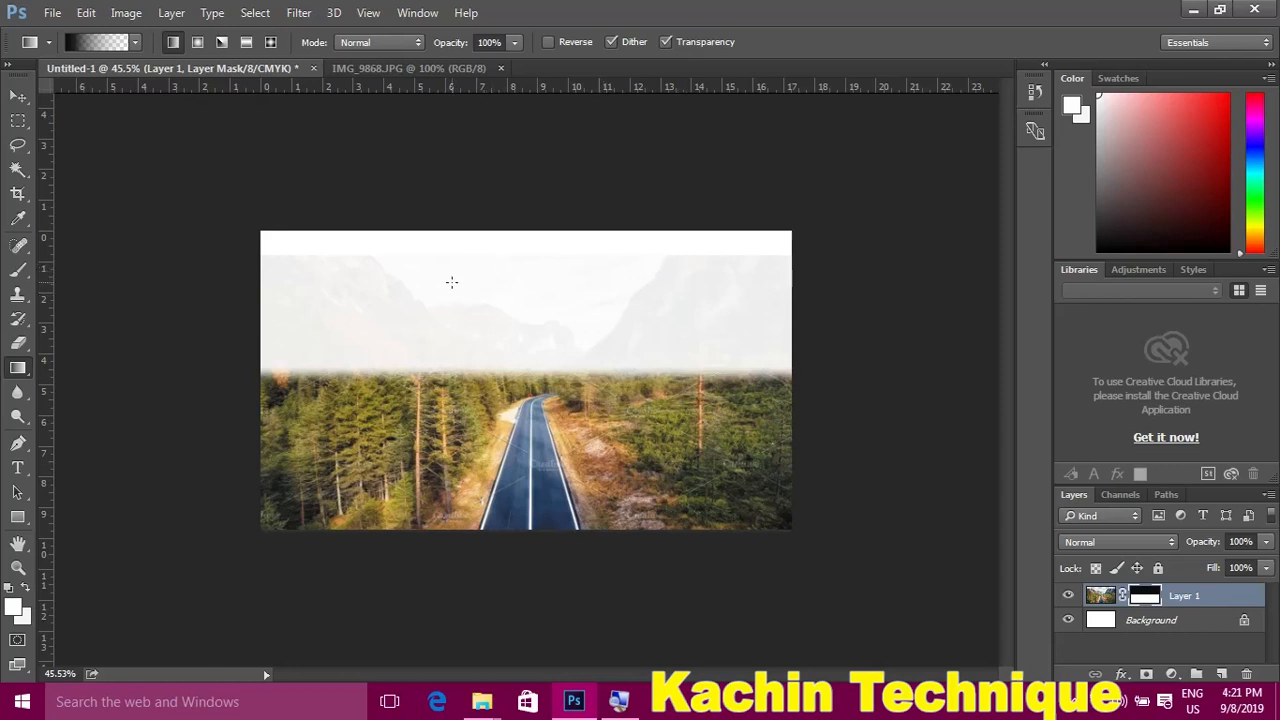
# - Open the dark blue texture image IMG_6080 from the photo world > back ground folder
pyautogui.hotkey('ctrl', 'o')
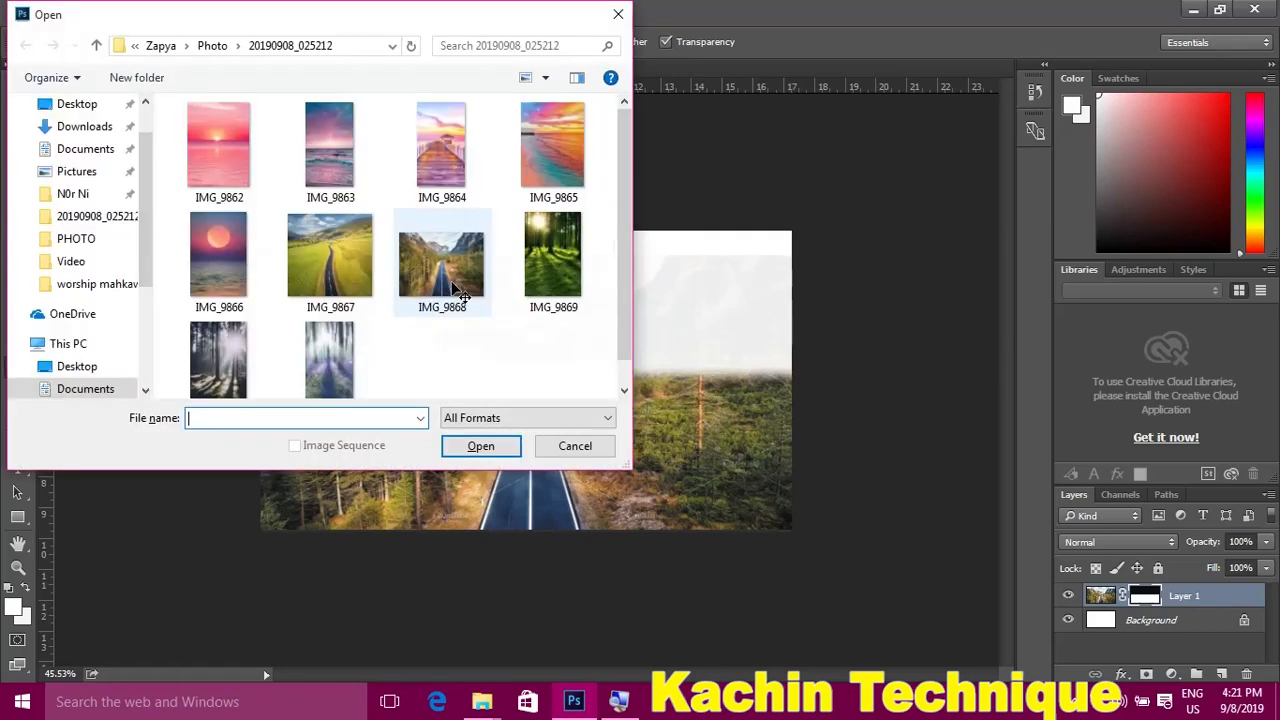
pyautogui.click(222, 254)
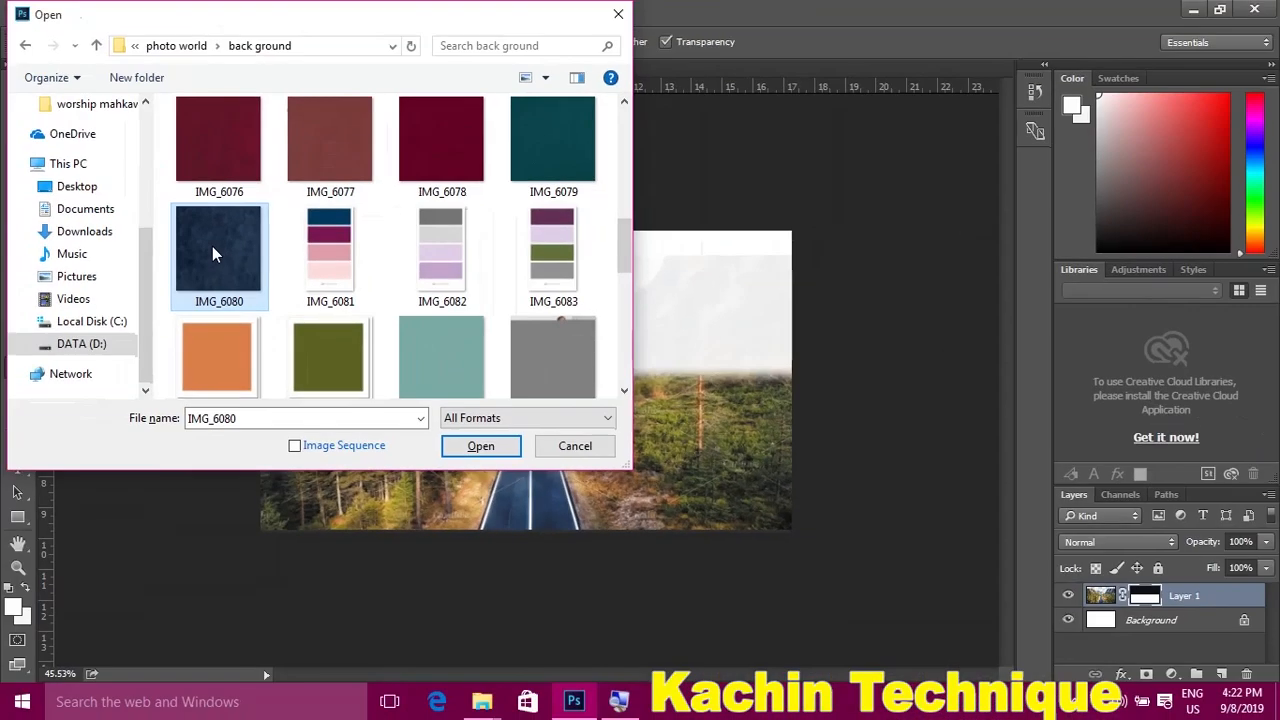
pyautogui.click(480, 446)
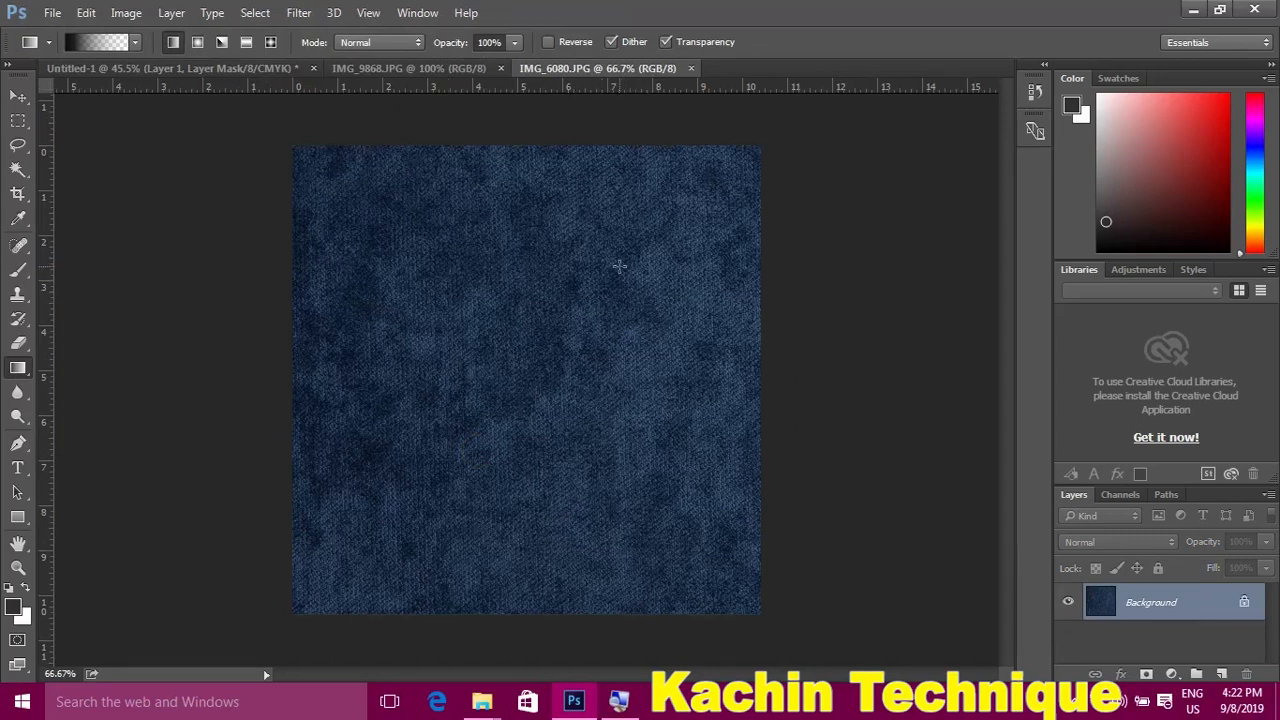
# - Unlock the background layer of the IMG_6080 texture, leaving its layer style settings at their defaults
pyautogui.press('ctrl')
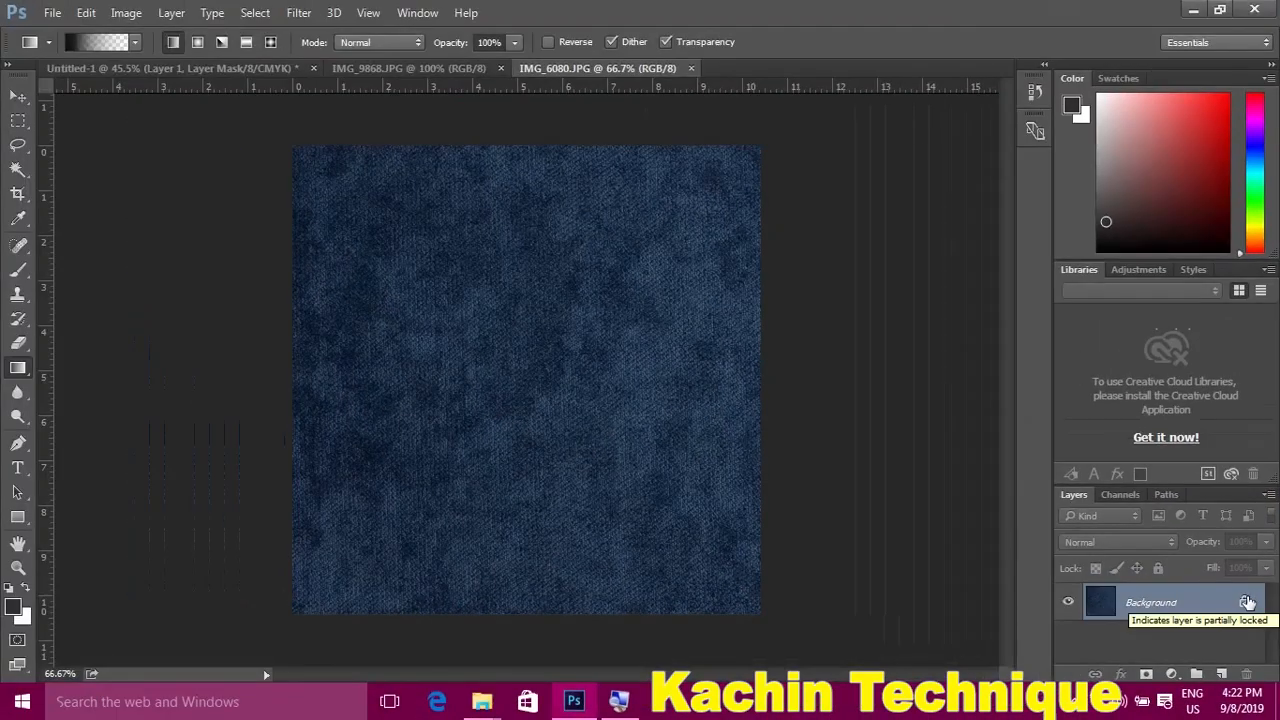
pyautogui.click(1247, 602)
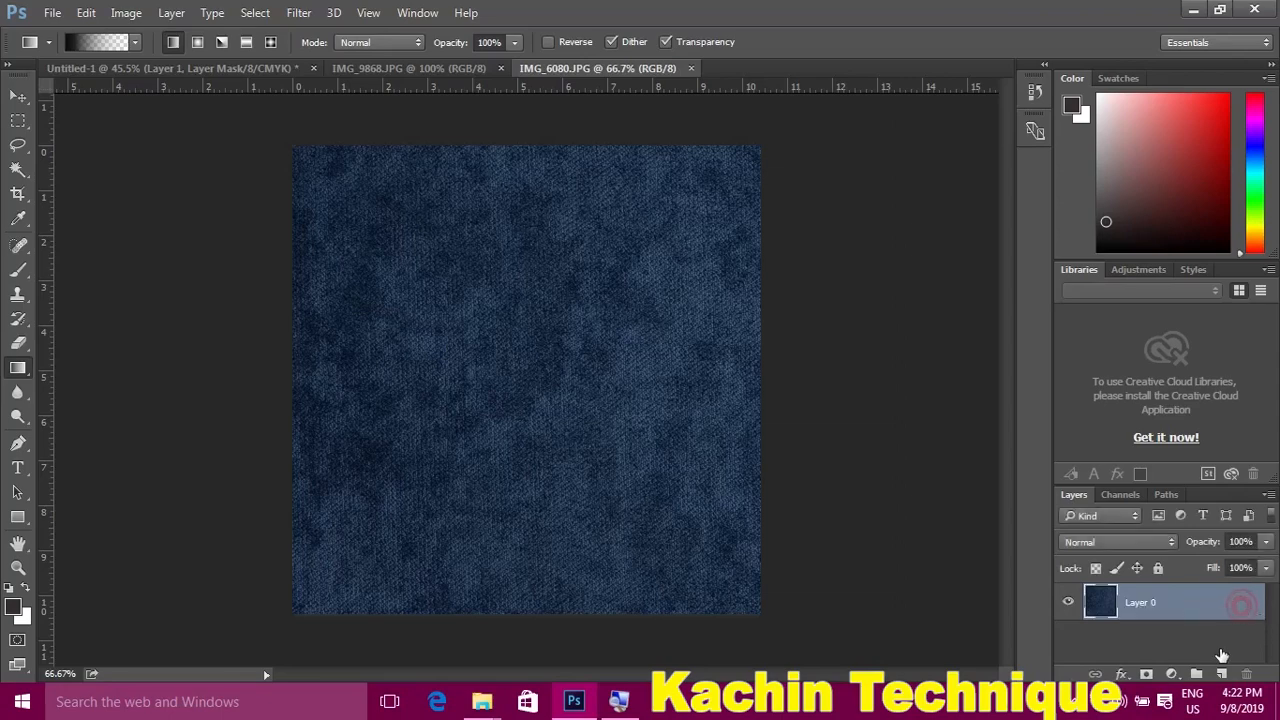
pyautogui.doubleClick(1245, 606)
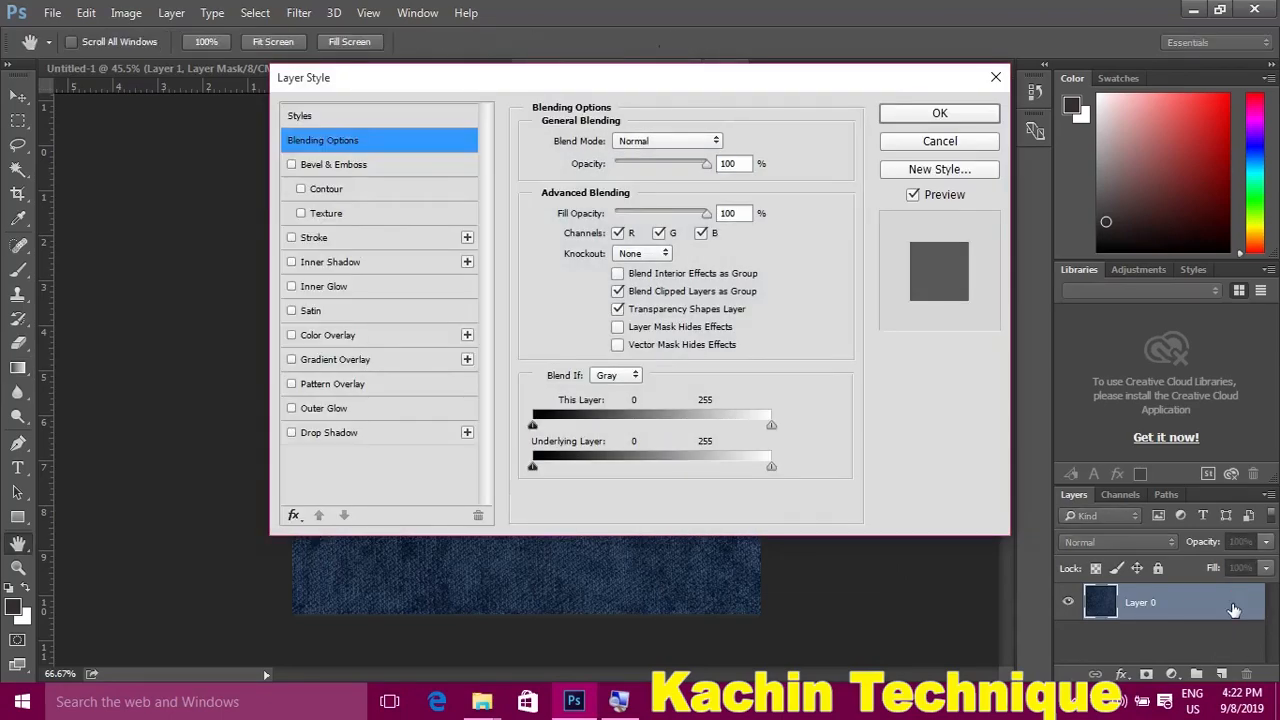
pyautogui.click(965, 110)
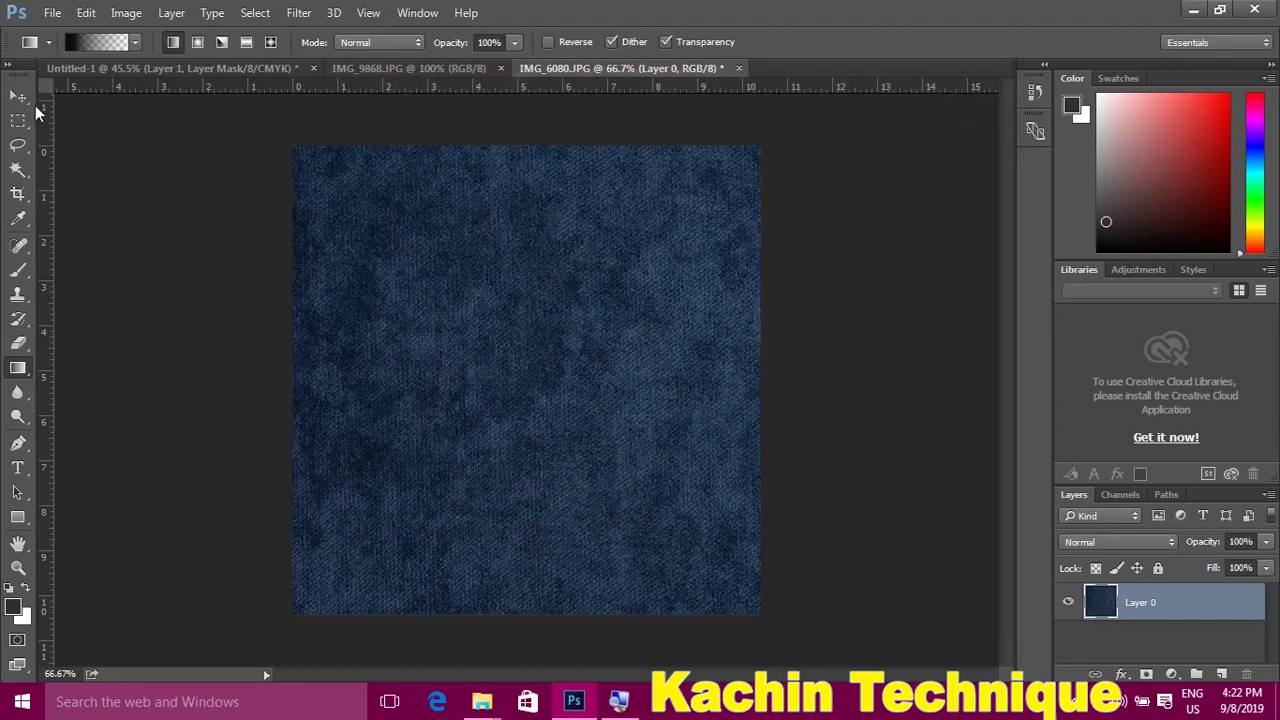
# - Move the blue texture from IMG_6080 into the Untitled-1 document as a new layer above the road photo
pyautogui.click(110, 62)
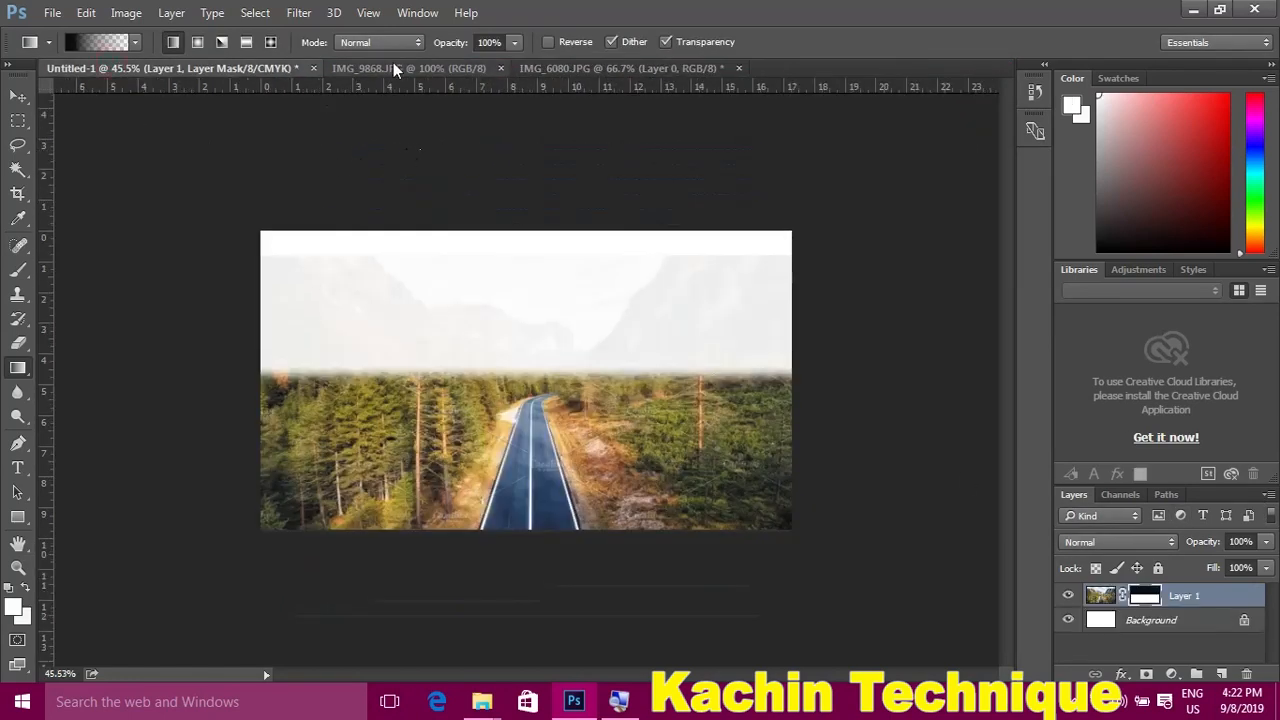
pyautogui.click(582, 66)
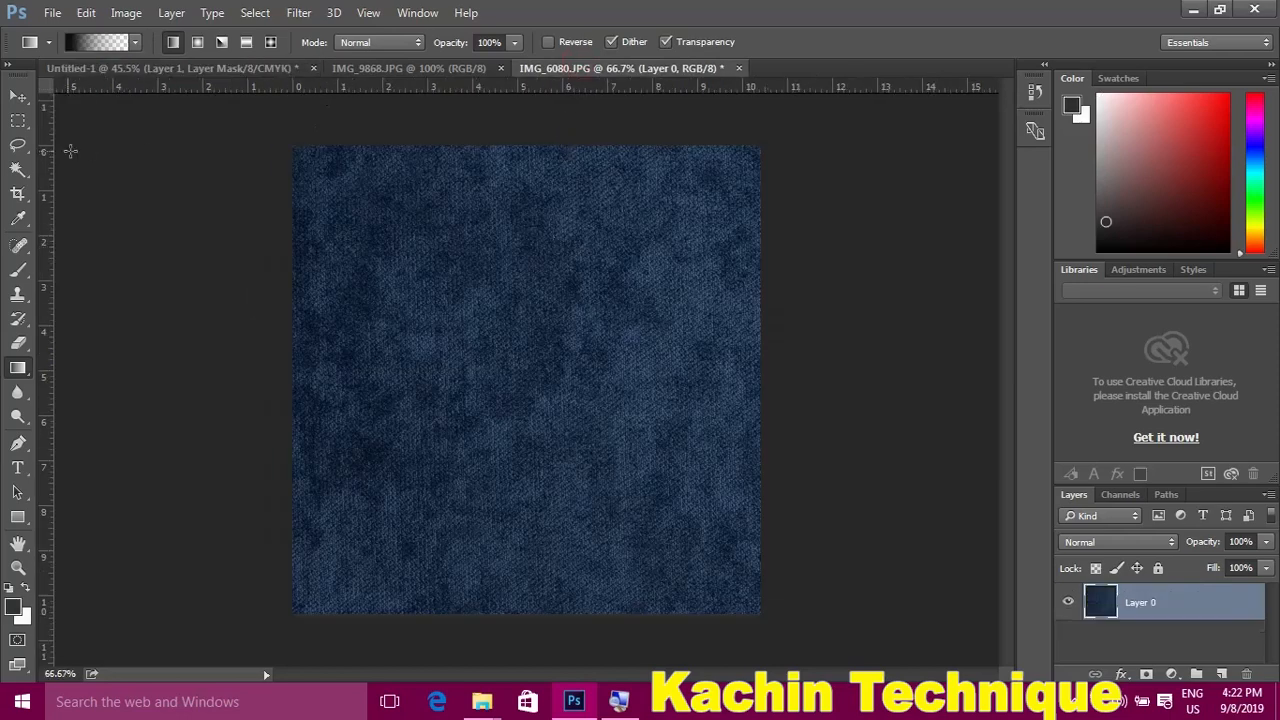
pyautogui.click(17, 97)
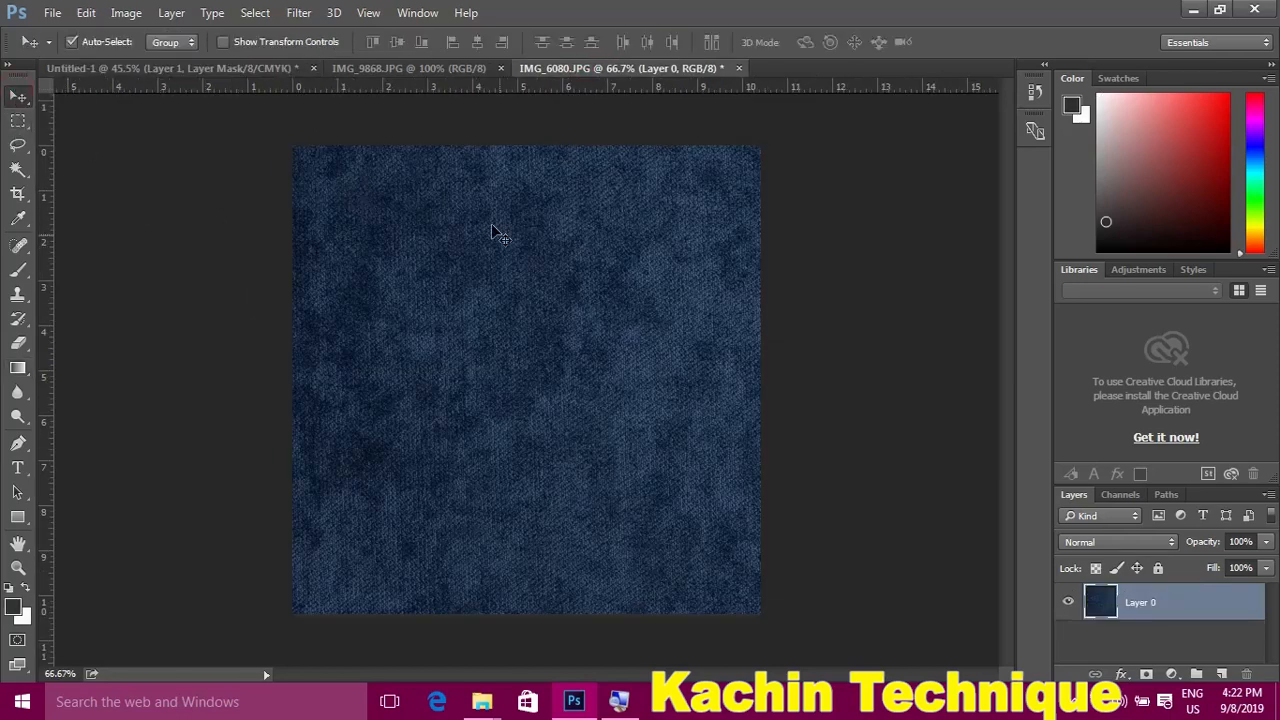
pyautogui.moveTo(532, 292); pyautogui.dragTo(518, 340)
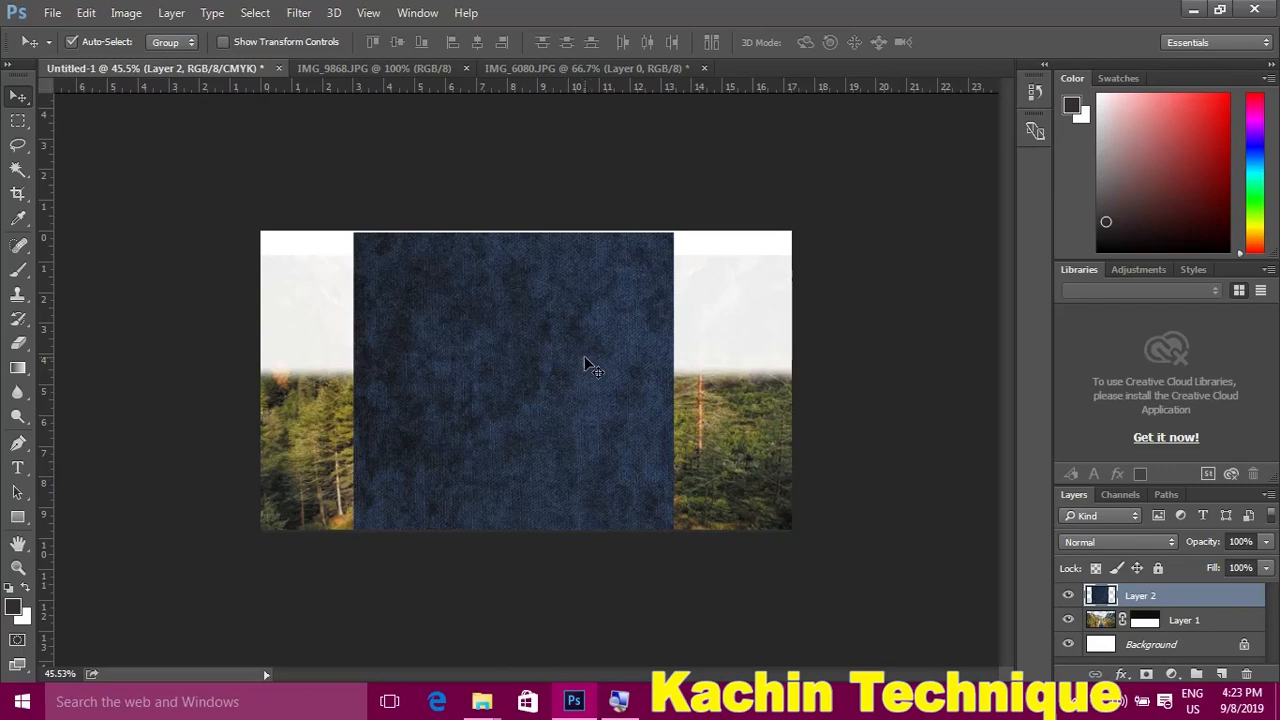
# - Transform the blue texture layer to 165.87% width and 46.67% height so it covers the faded area above the treeline
pyautogui.hotkey('ctrl', 't')
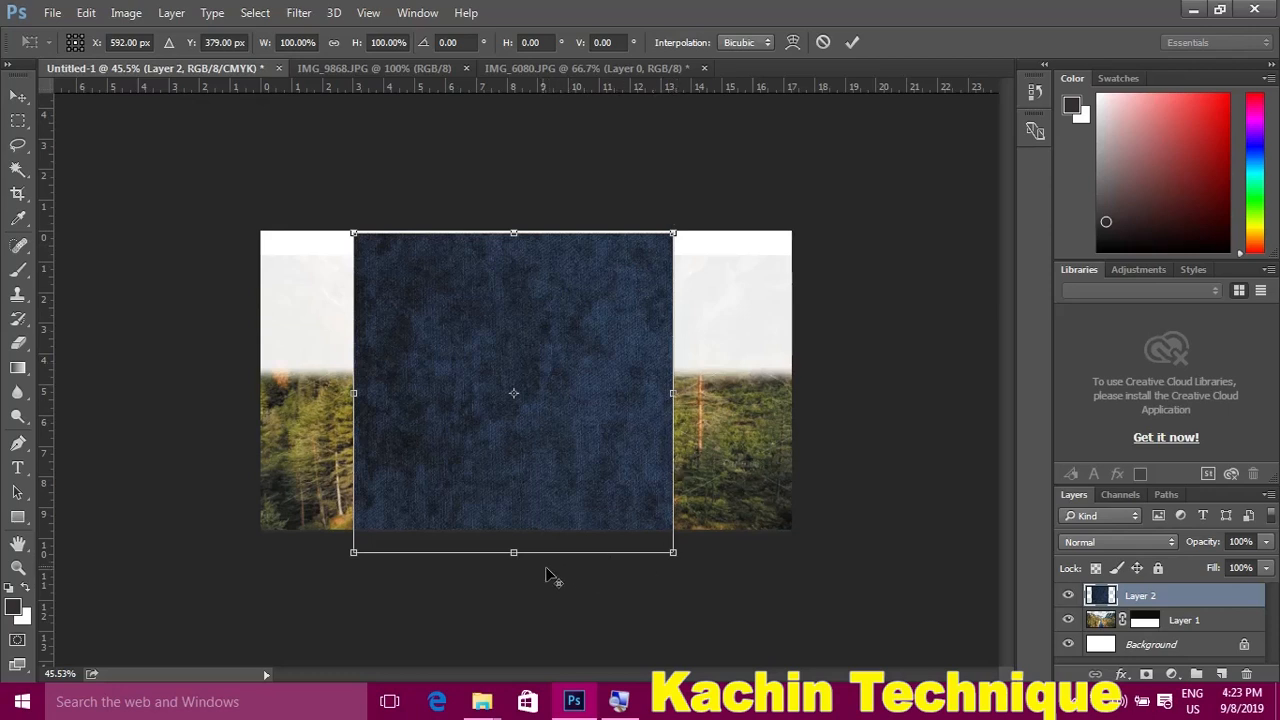
pyautogui.moveTo(511, 553); pyautogui.dragTo(513, 384)
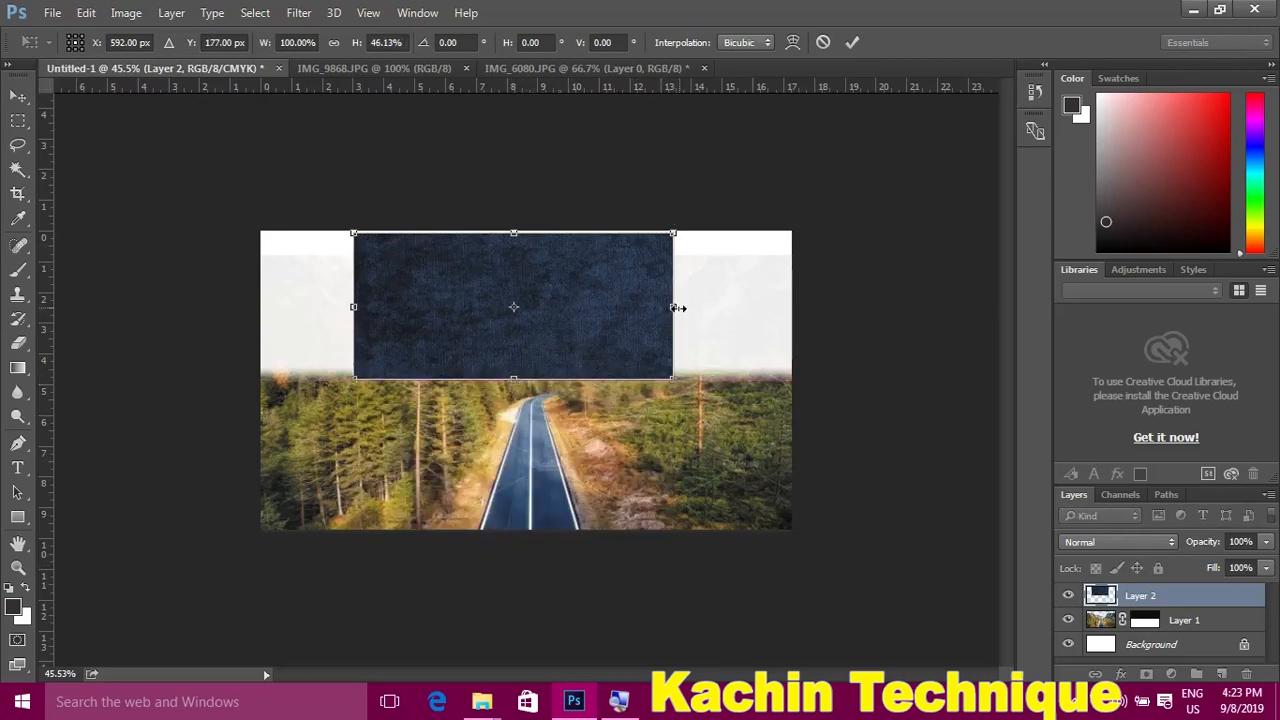
pyautogui.moveTo(673, 306); pyautogui.dragTo(797, 313)
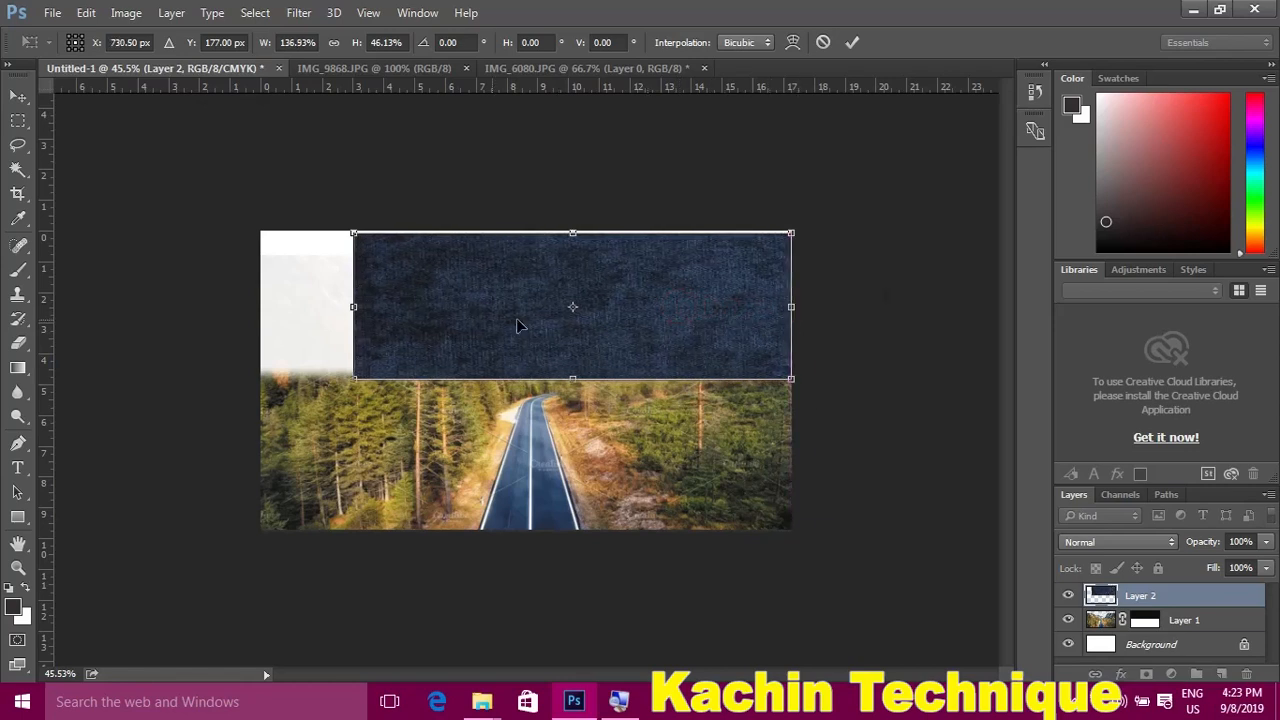
pyautogui.moveTo(353, 306); pyautogui.dragTo(260, 300)
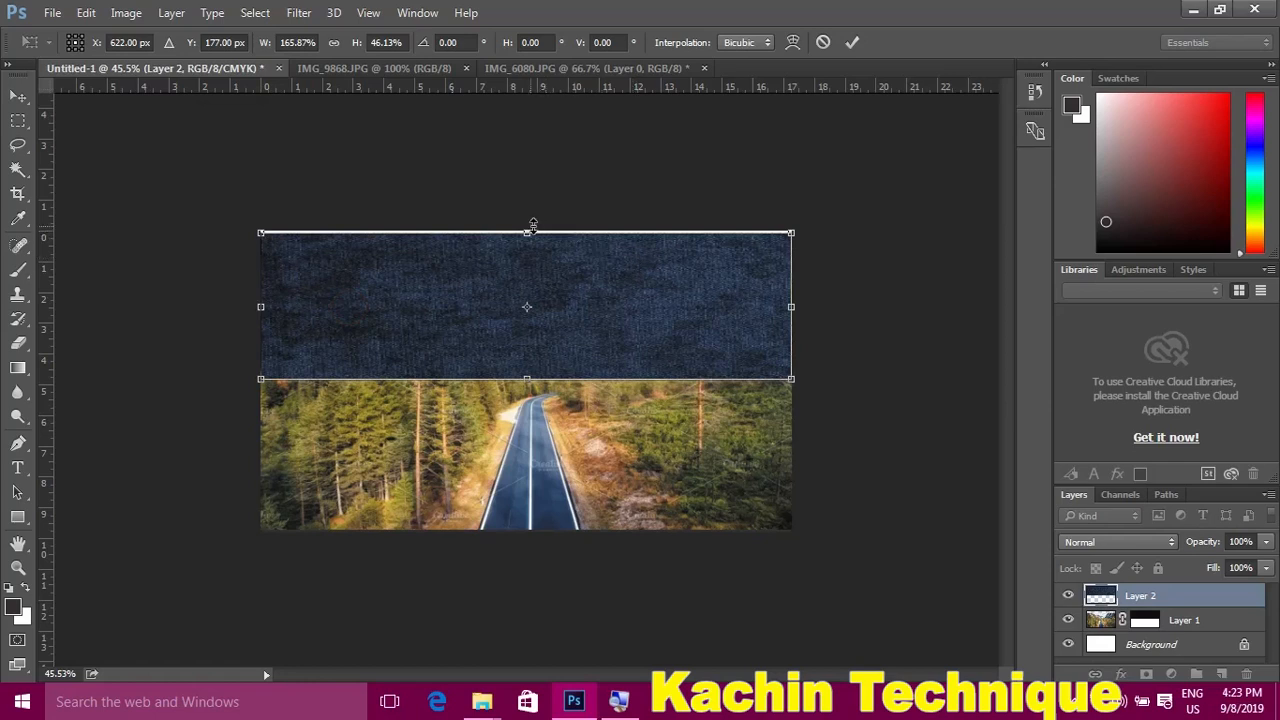
pyautogui.moveTo(527, 232); pyautogui.dragTo(532, 222)
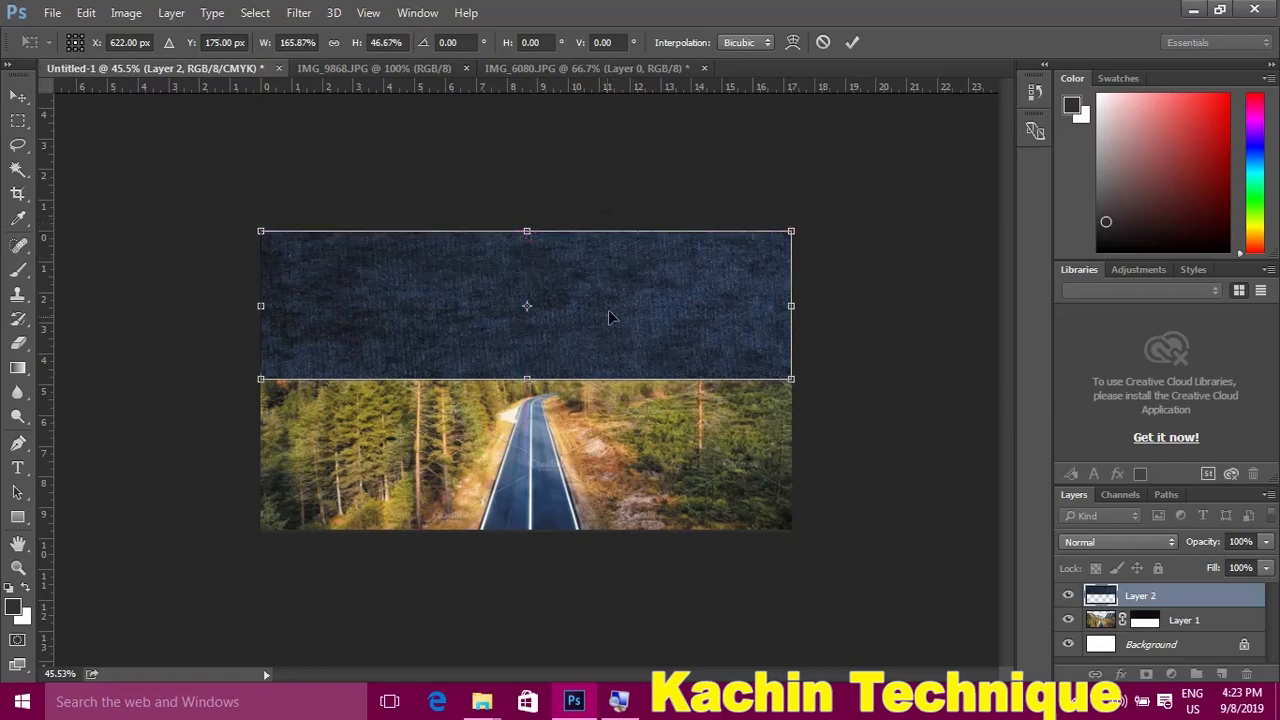
pyautogui.press('Return')
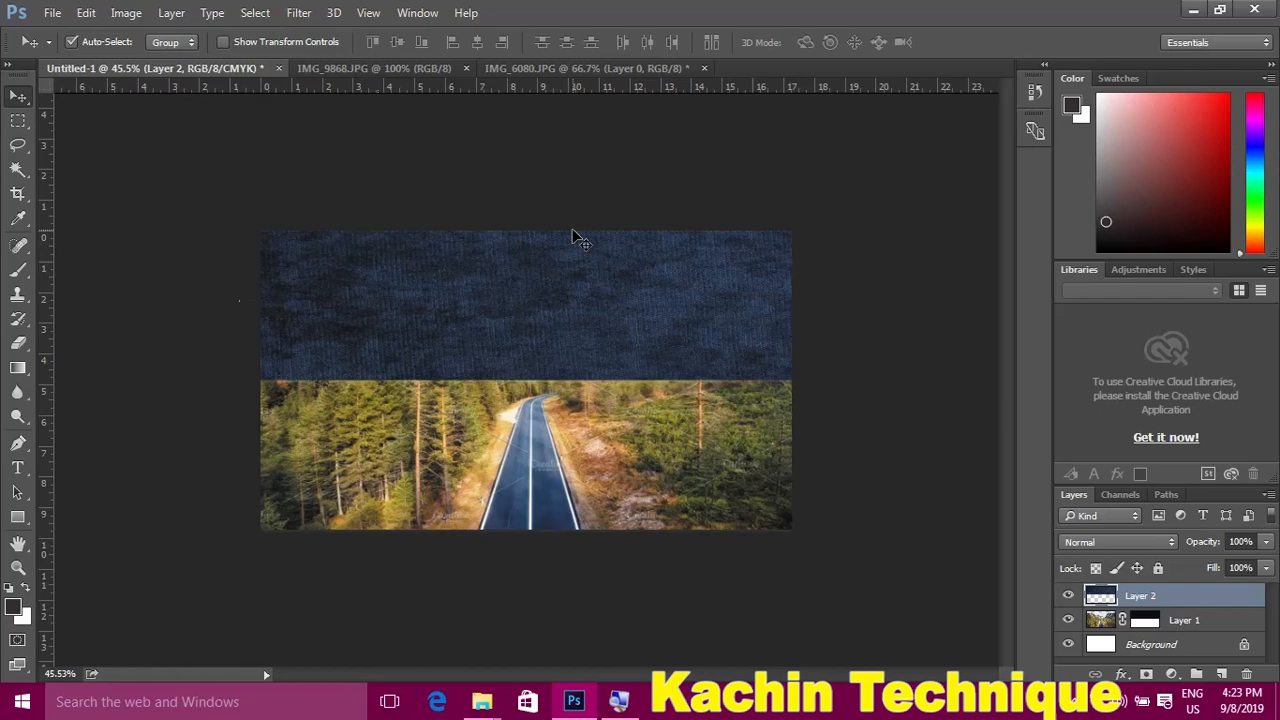
# - Open the flying eagle image eagle_137-fs8 from the photo world > animal folder
pyautogui.hotkey('ctrl', 'o')
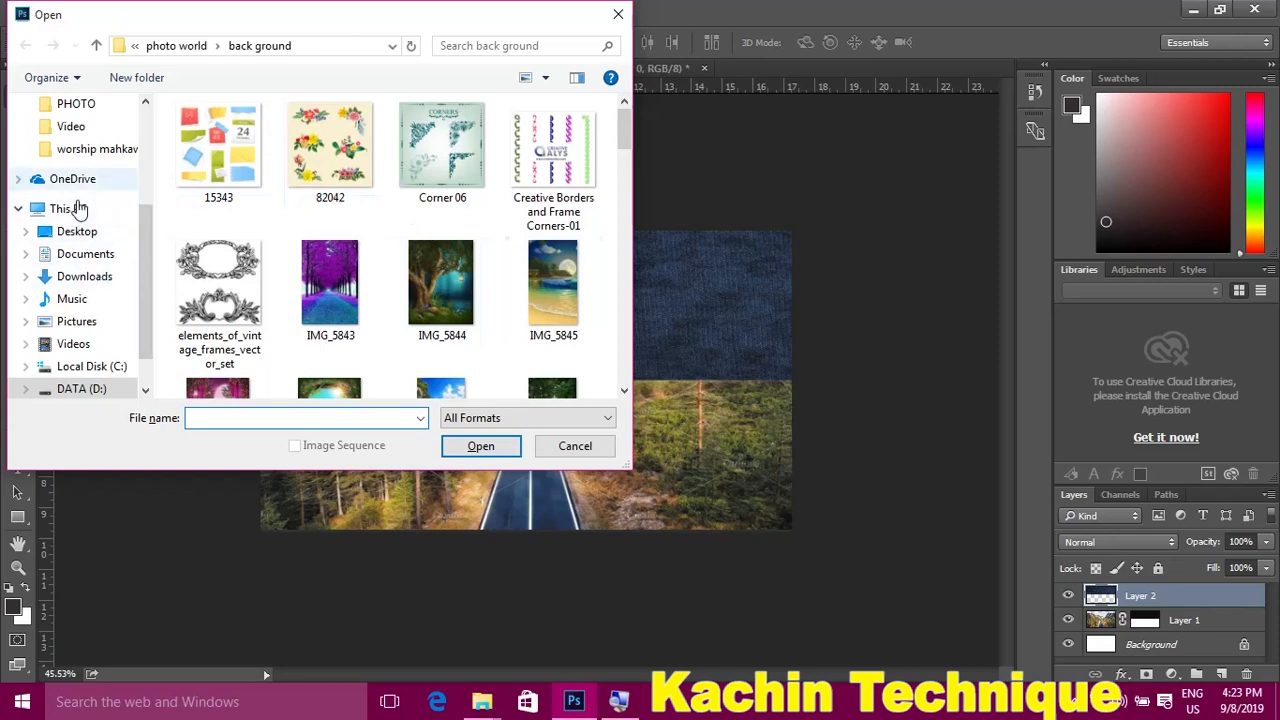
pyautogui.click(99, 47)
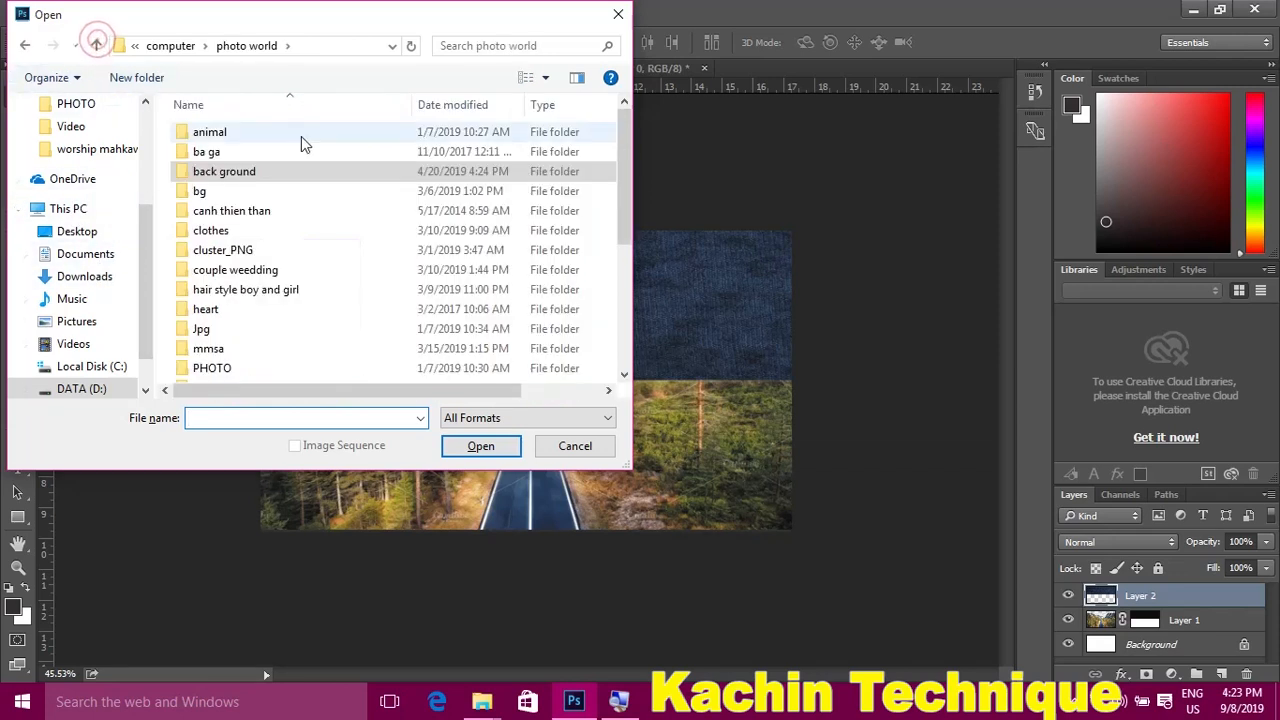
pyautogui.click(236, 134)
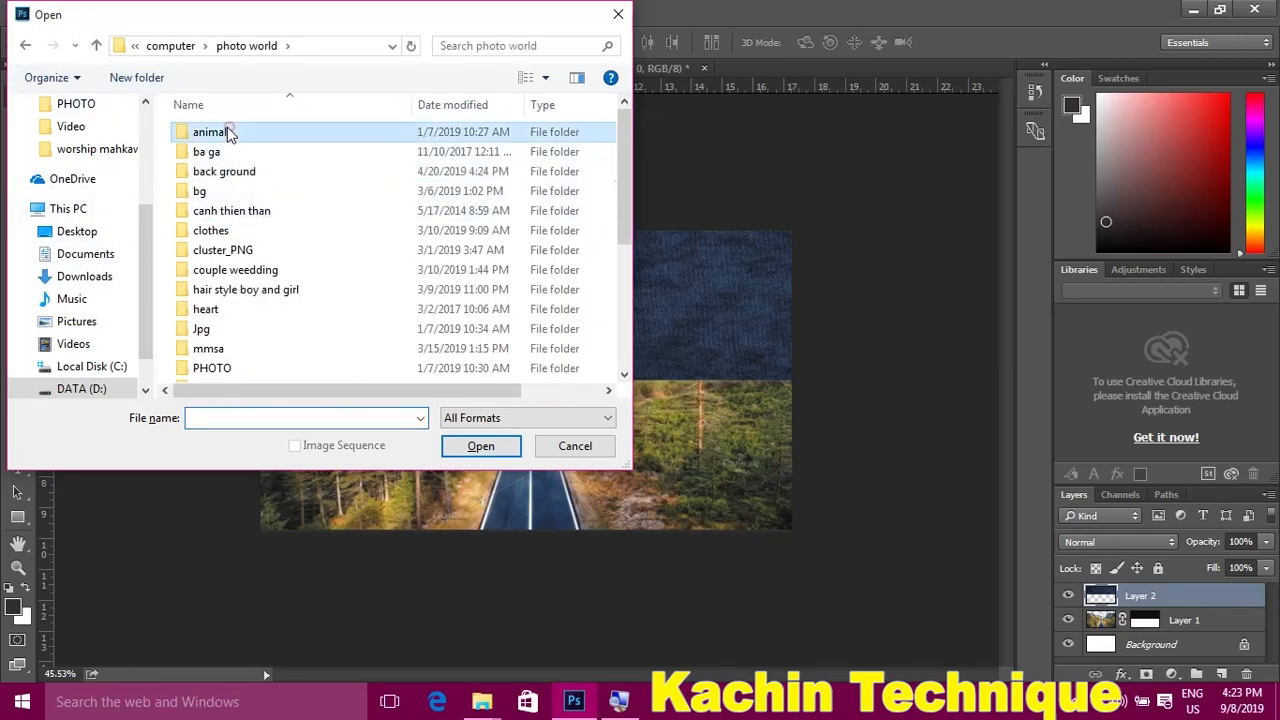
pyautogui.doubleClick(244, 135)
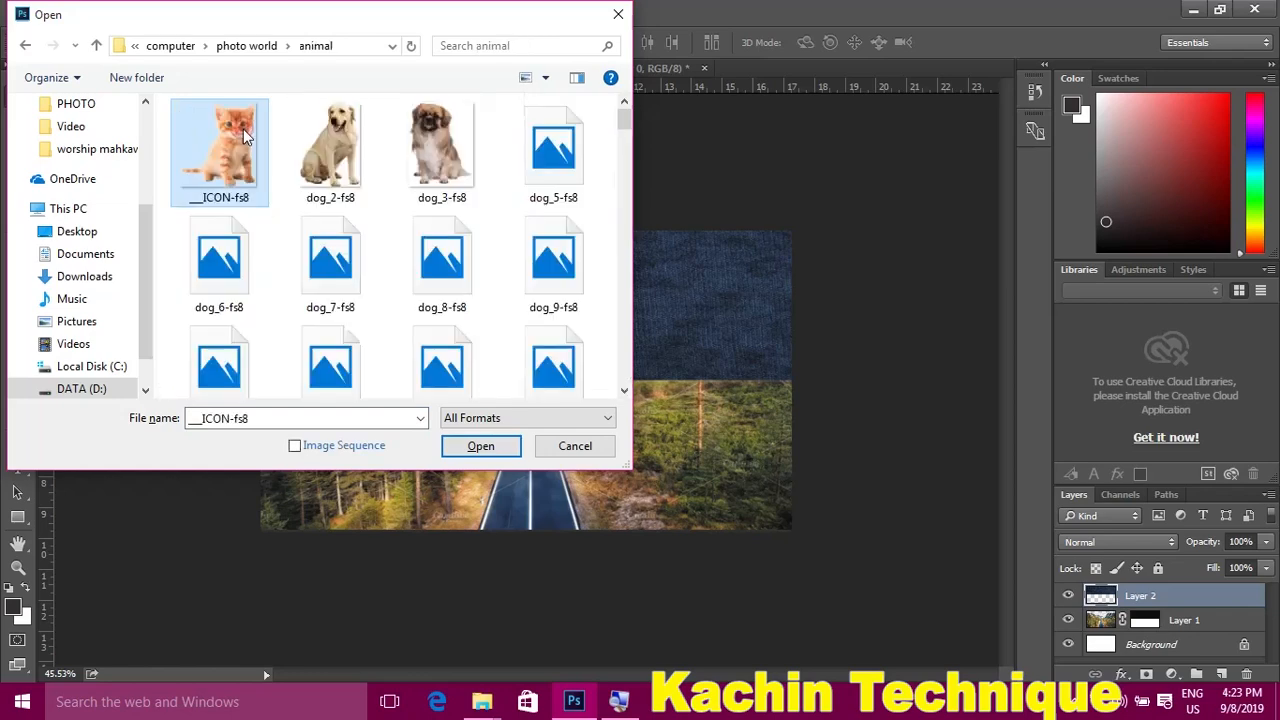
pyautogui.scroll(-10, 560, 268)
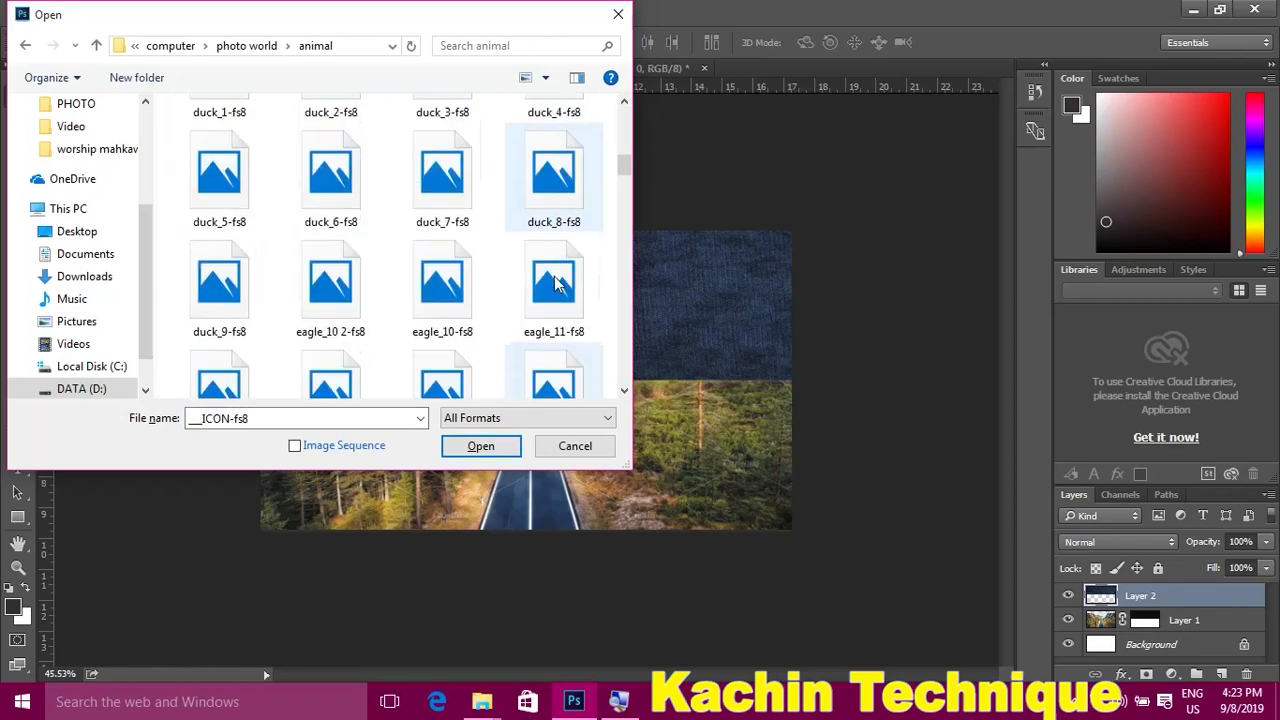
pyautogui.scroll(3, 560, 268)
pyautogui.scroll(2, 560, 264)
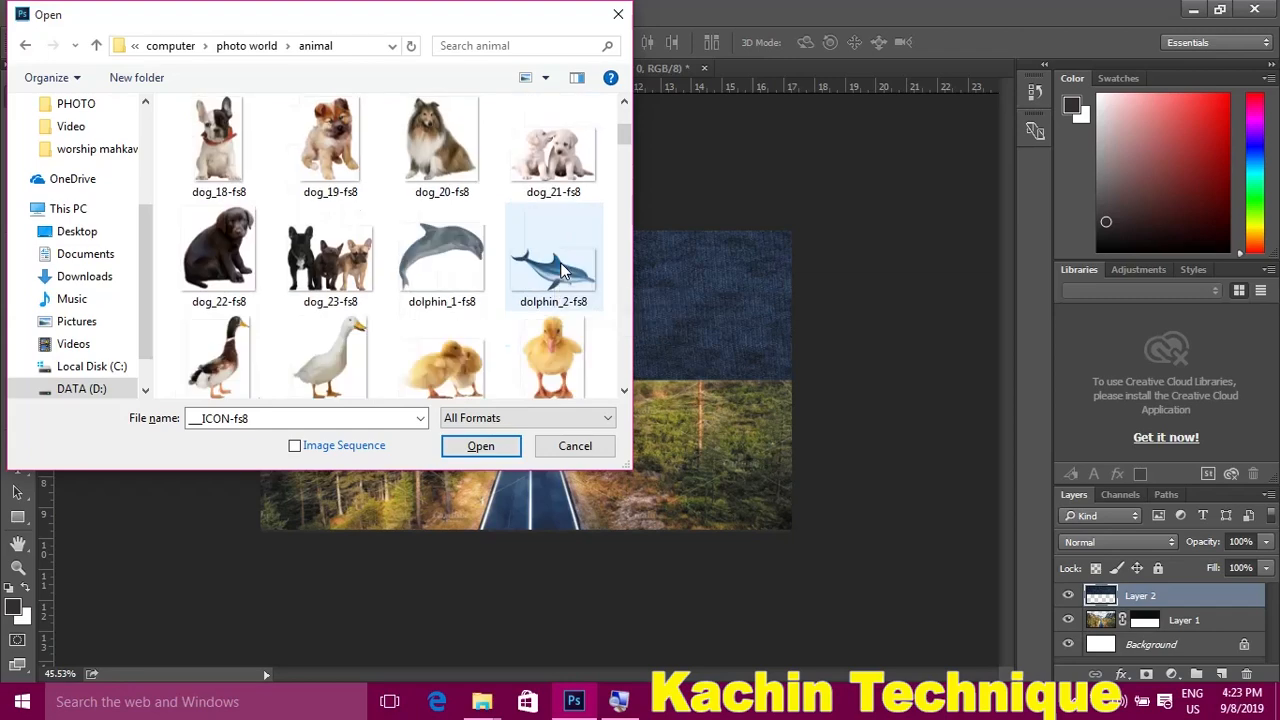
pyautogui.scroll(-5, 560, 262)
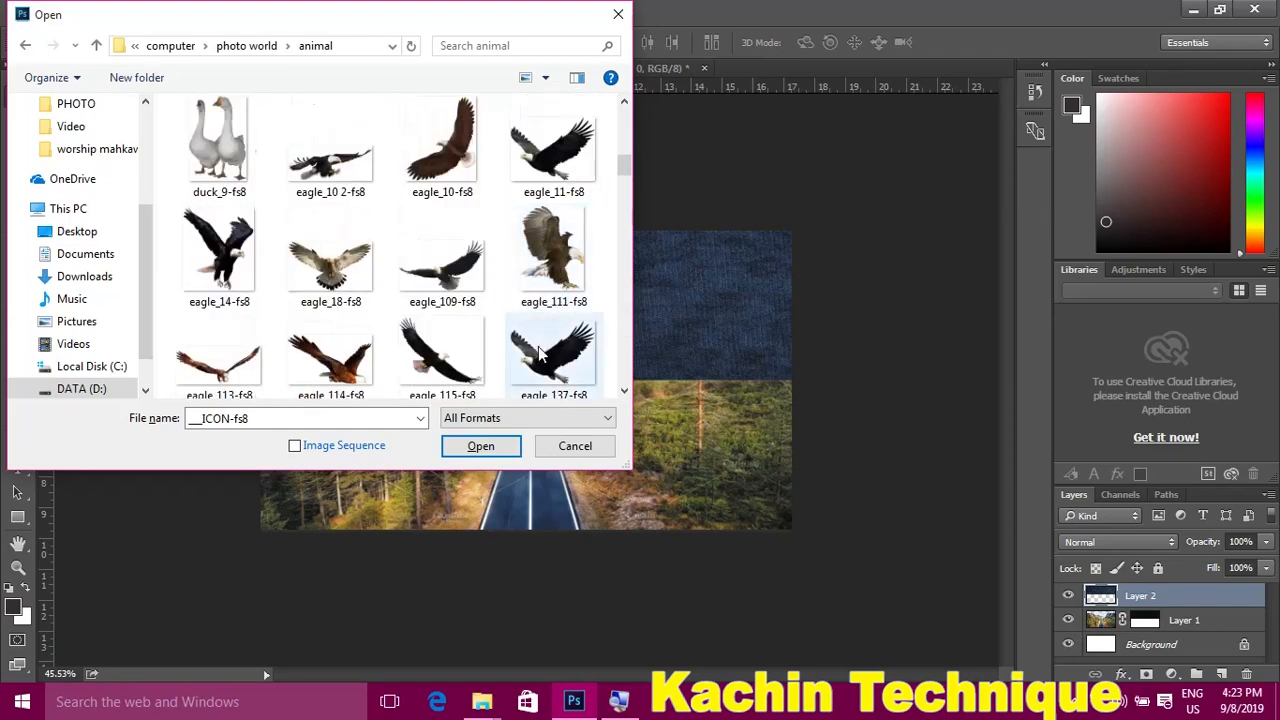
pyautogui.doubleClick(538, 348)
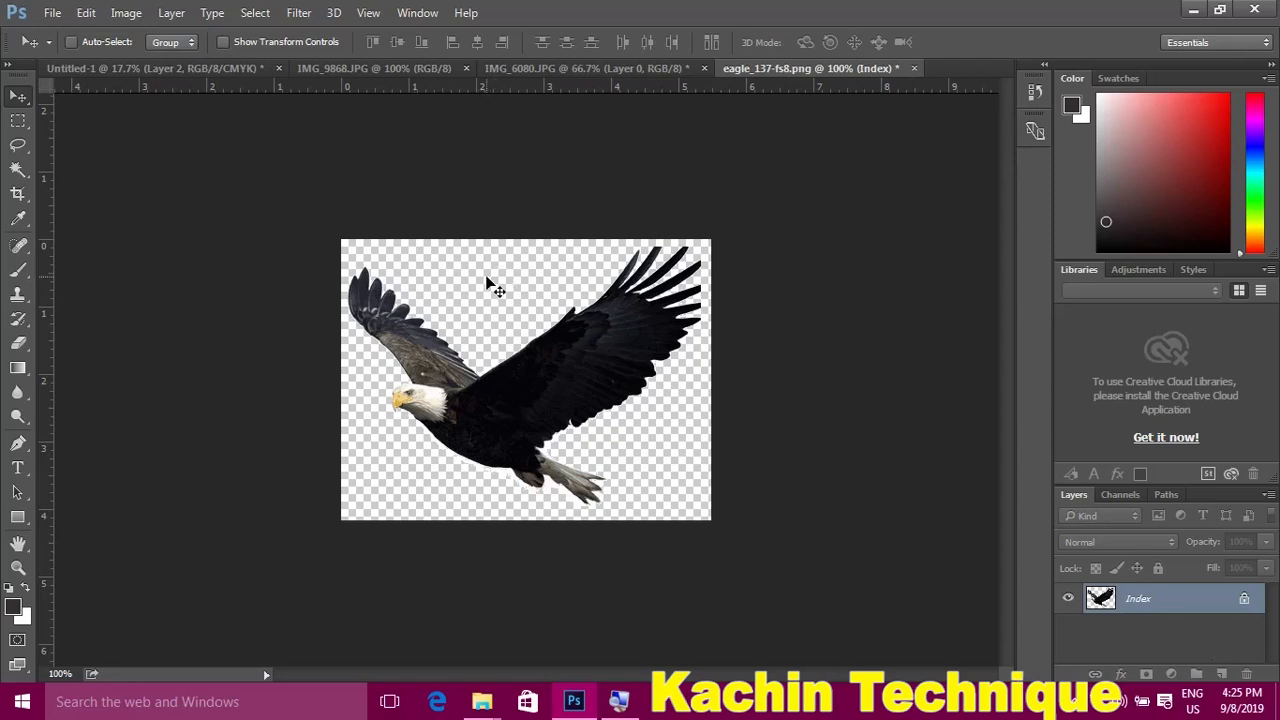
# - Copy the eagle into the Untitled-1 document as a new layer and place it at the left end of the blue sky
pyautogui.hotkey('ctrl', 'c')
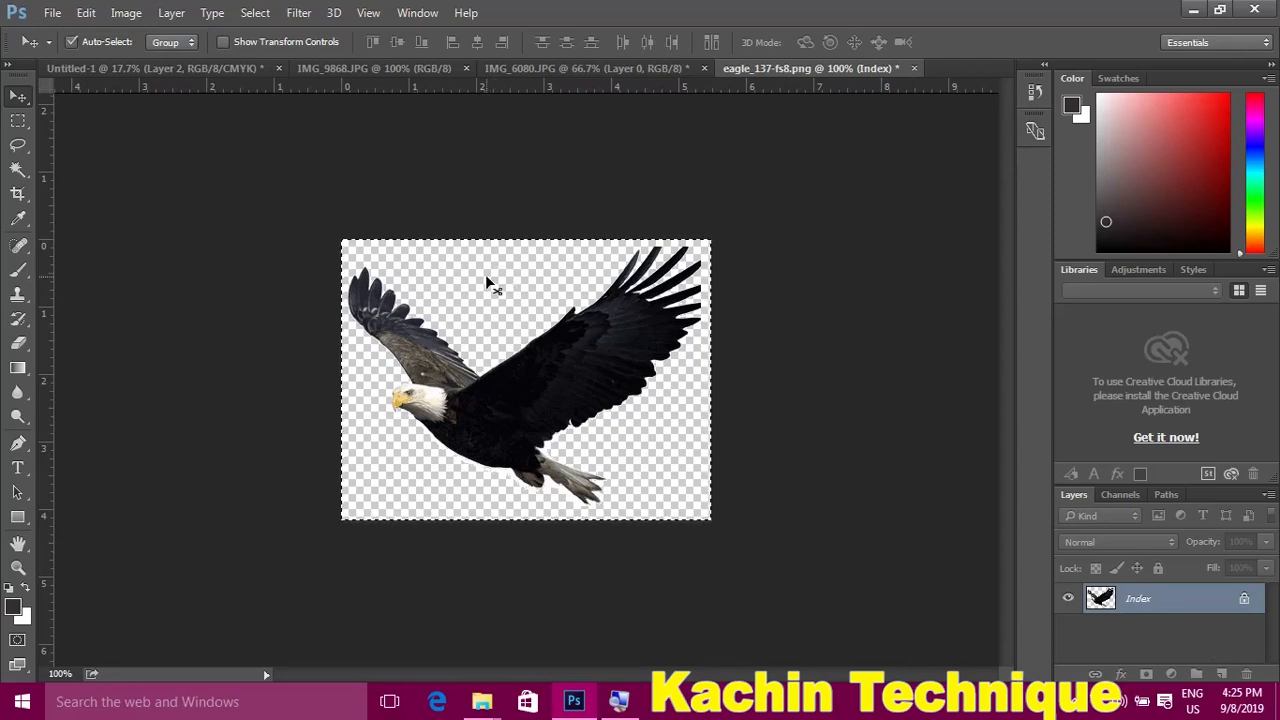
pyautogui.click(226, 66)
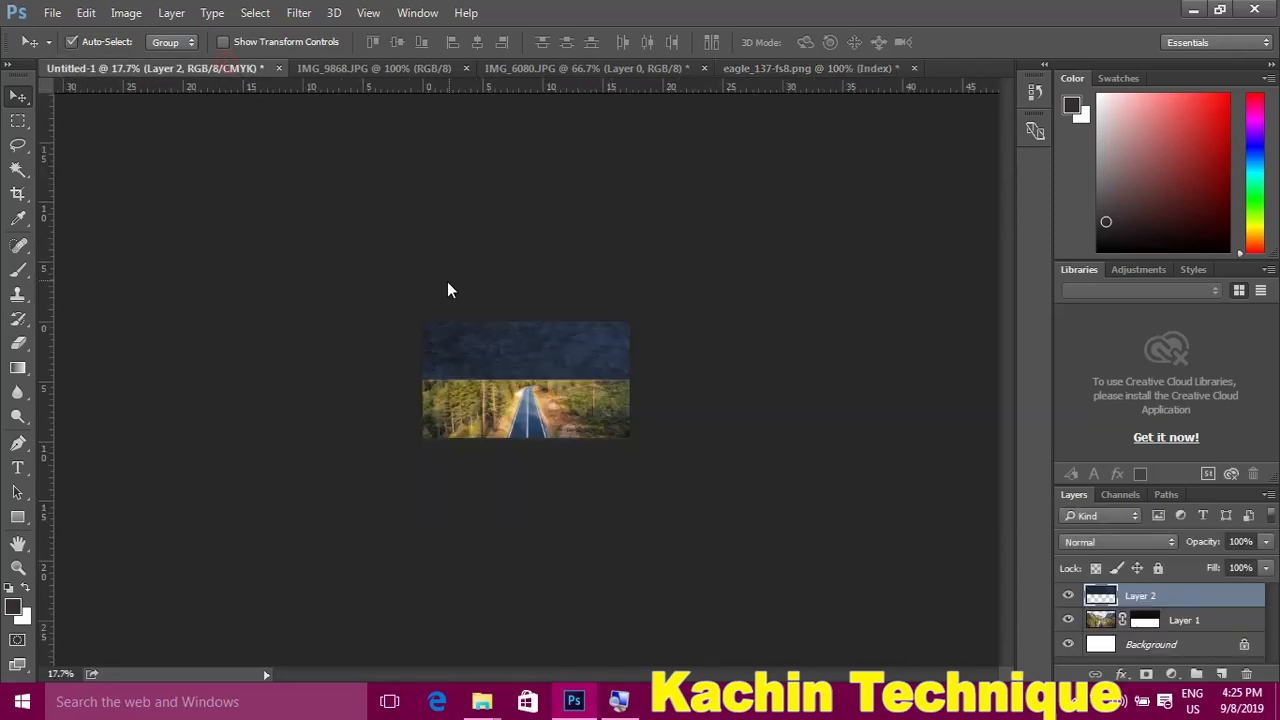
pyautogui.hotkey('ctrl', '0')
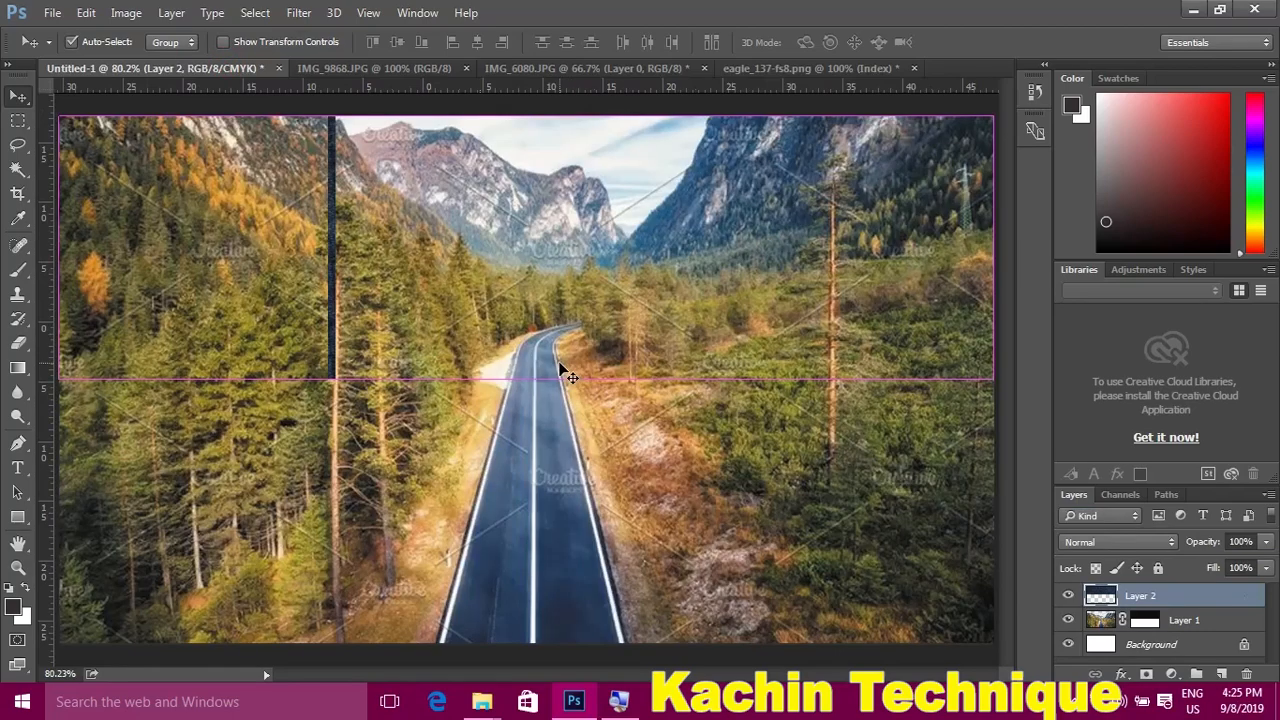
pyautogui.hotkey('ctrl', '-')
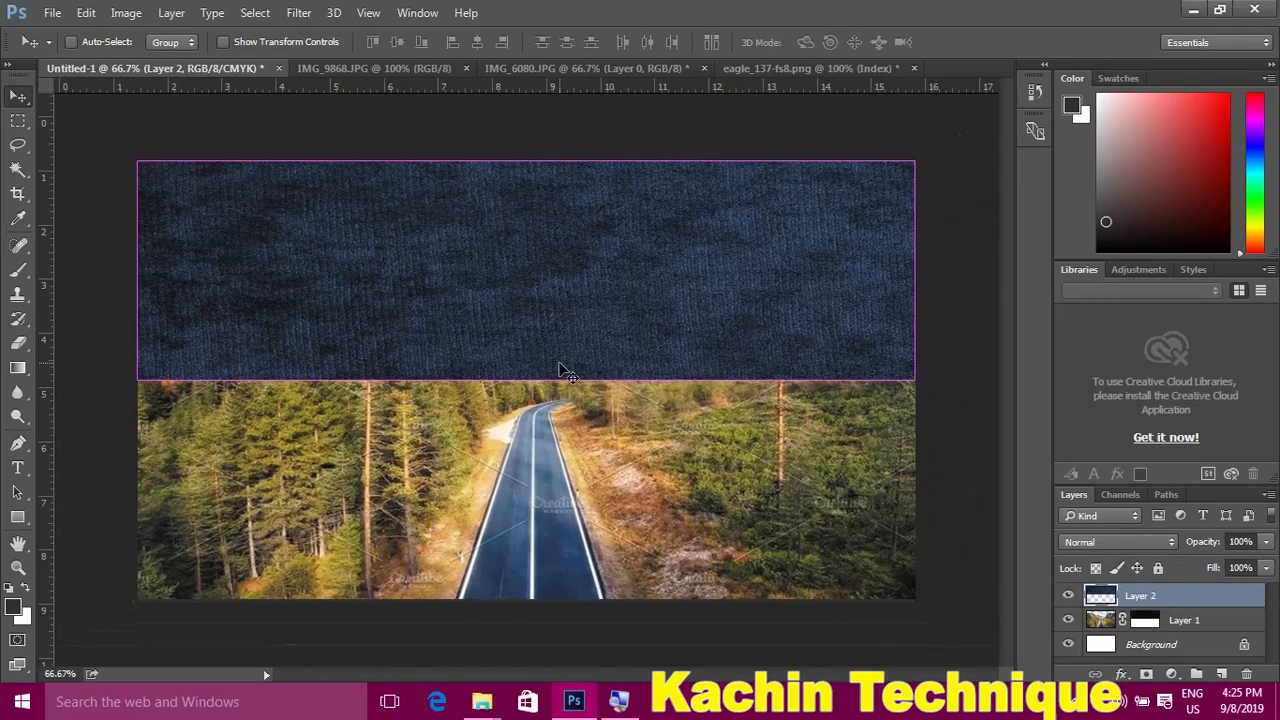
pyautogui.press('ctrl')
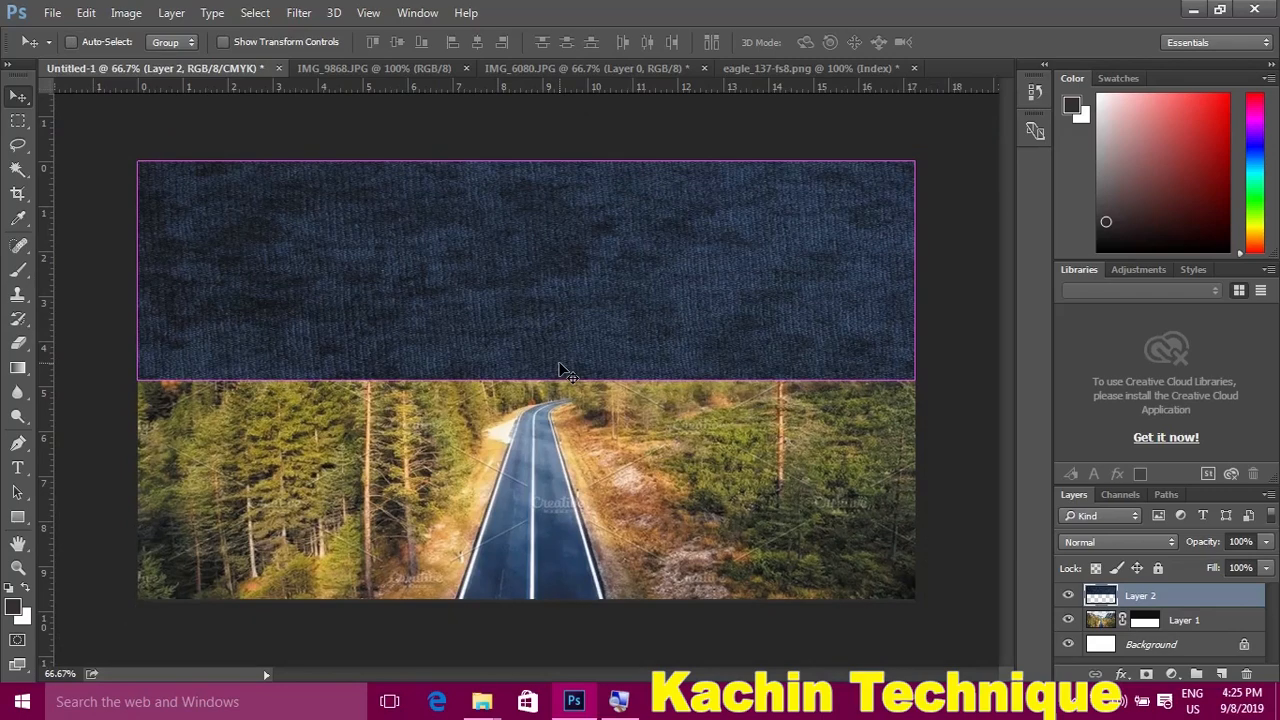
pyautogui.hotkey('ctrl', 'v')
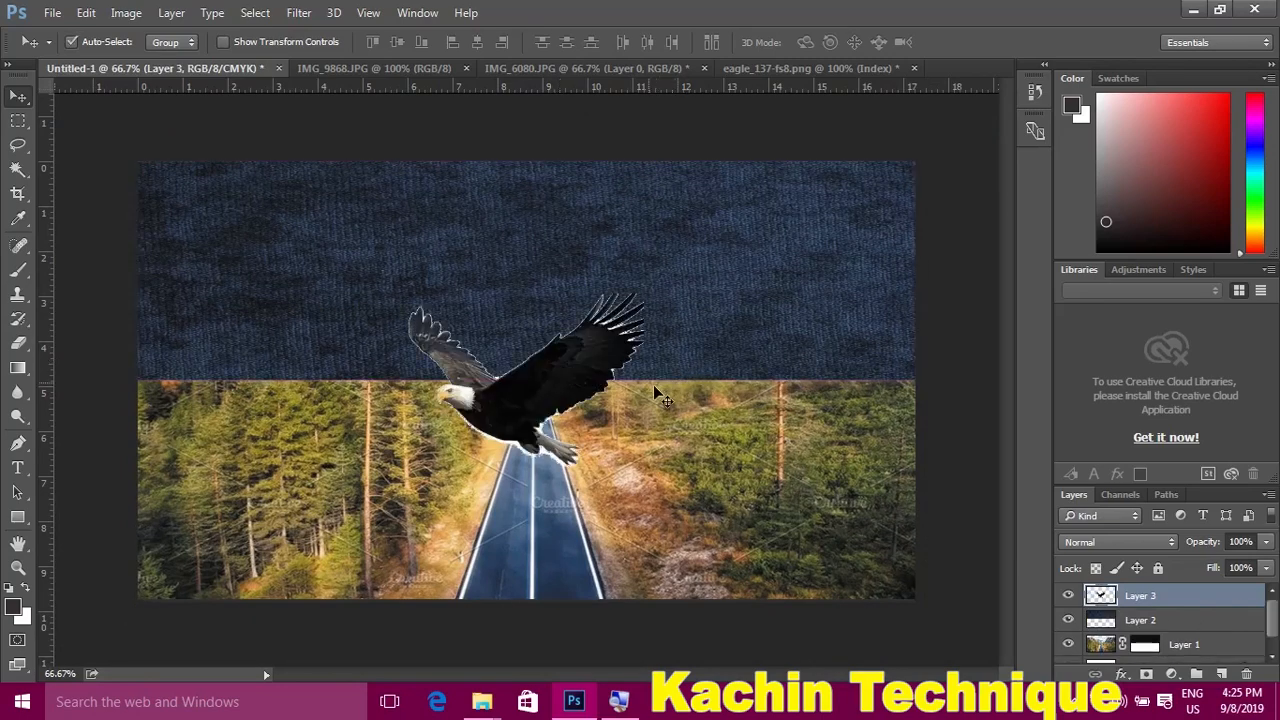
pyautogui.moveTo(533, 399); pyautogui.dragTo(298, 279)
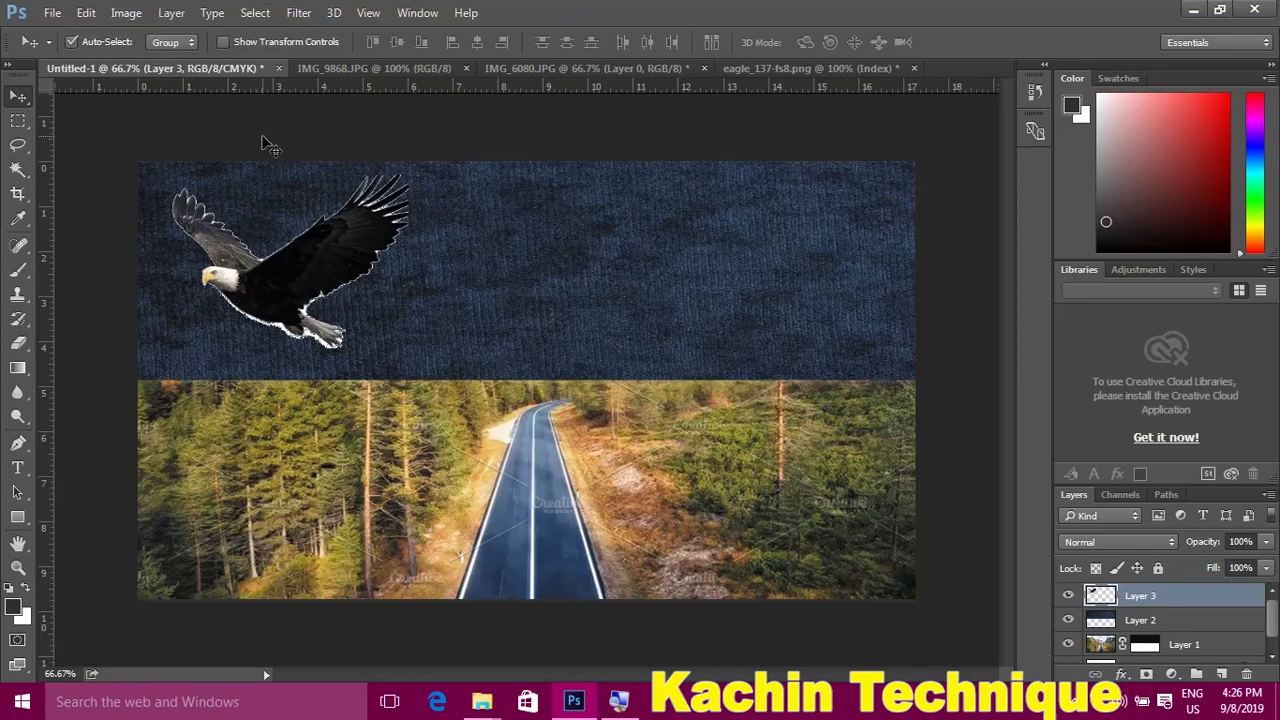
# - Open the parrot image parrot_713-fs8 from the photo world > animal folder
pyautogui.hotkey('ctrl', '0')
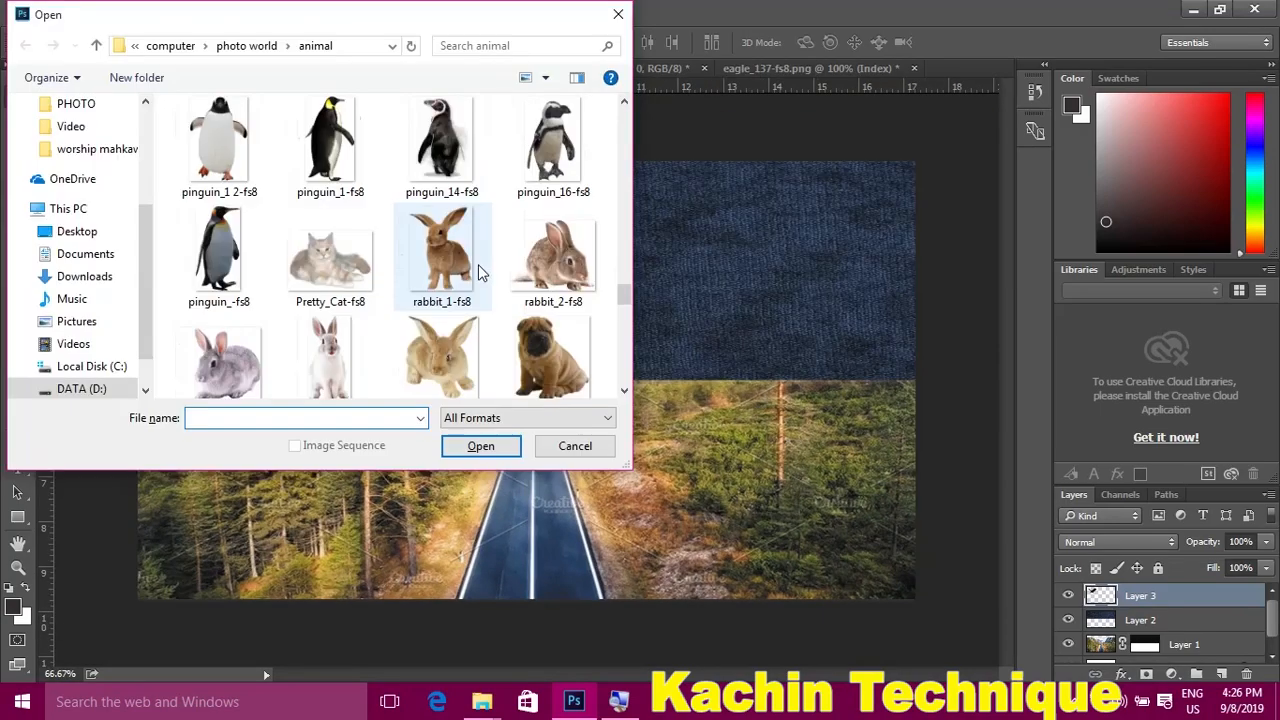
pyautogui.scroll(-6, 480, 278)
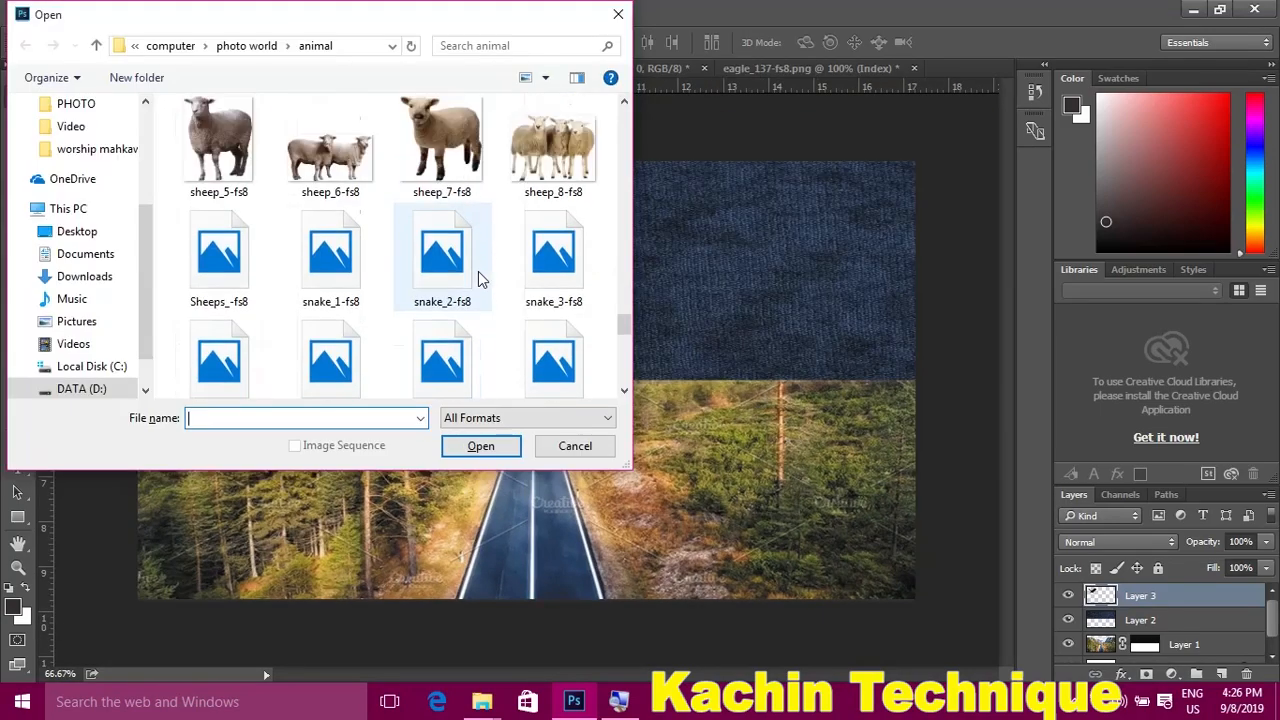
pyautogui.scroll(-6, 480, 278)
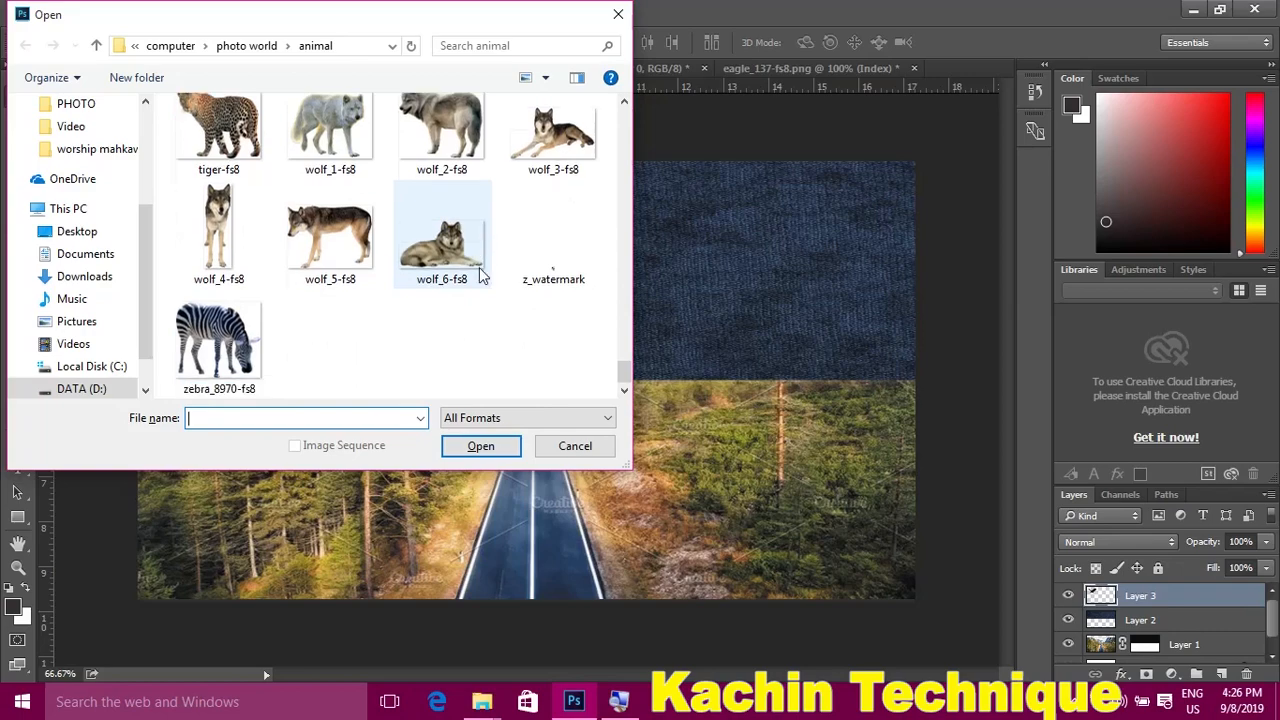
pyautogui.scroll(20, 420, 265)
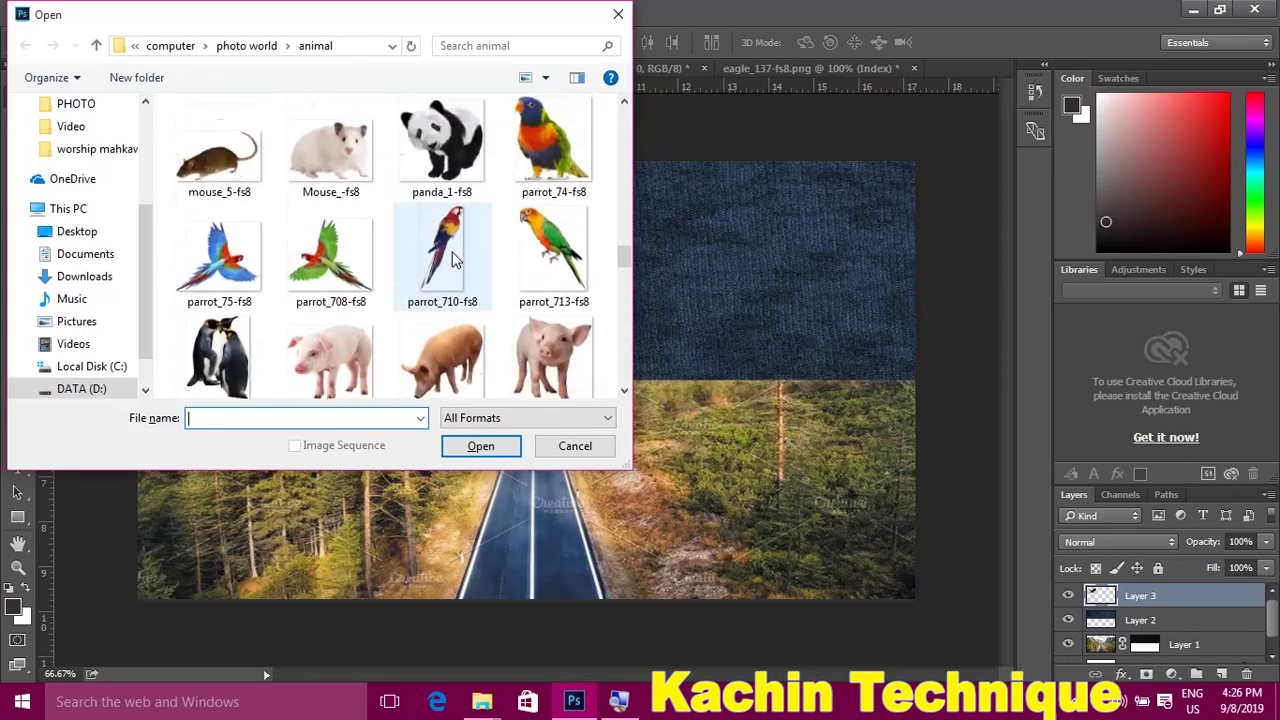
pyautogui.scroll(-3, 451, 266)
pyautogui.scroll(-4, 452, 276)
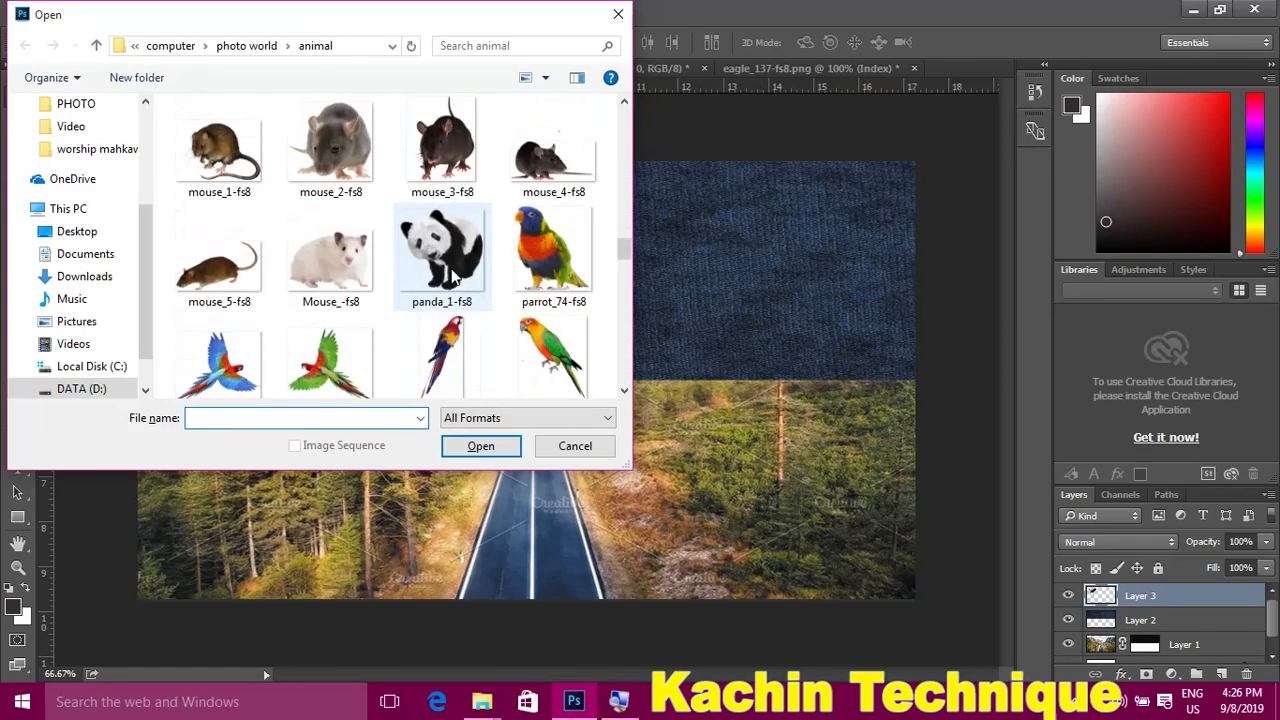
pyautogui.click(545, 340)
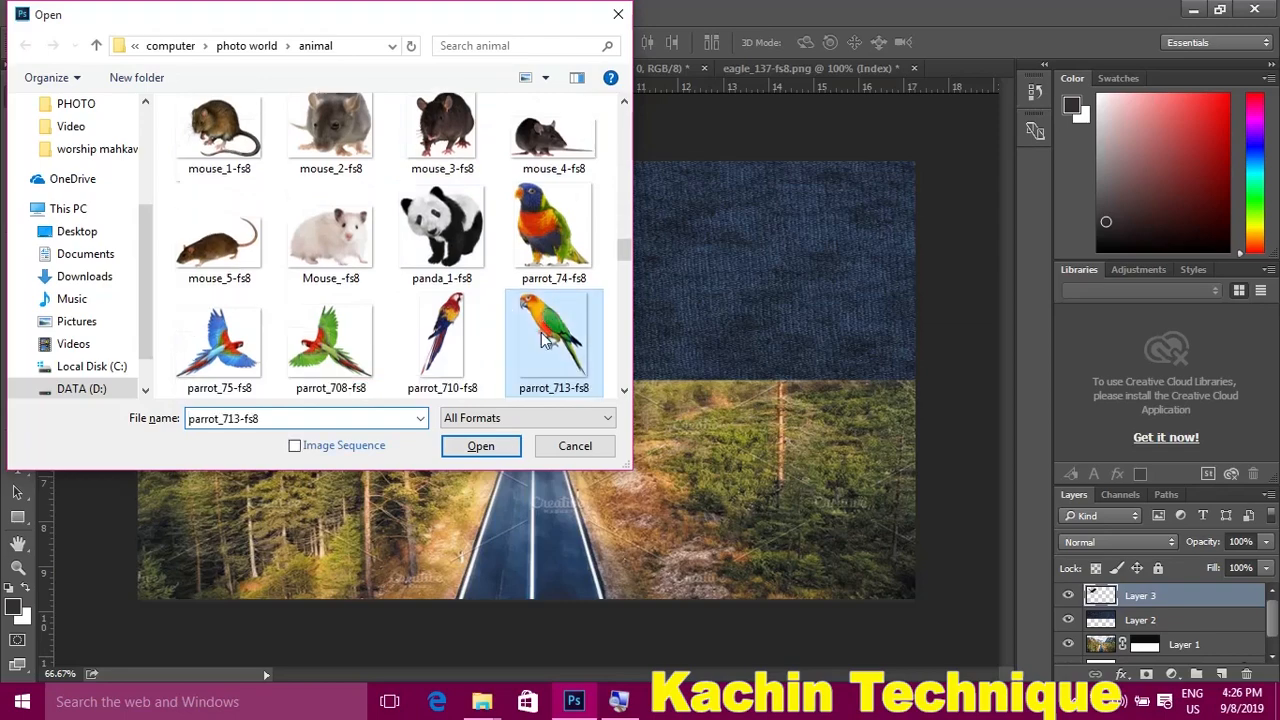
pyautogui.click(477, 449)
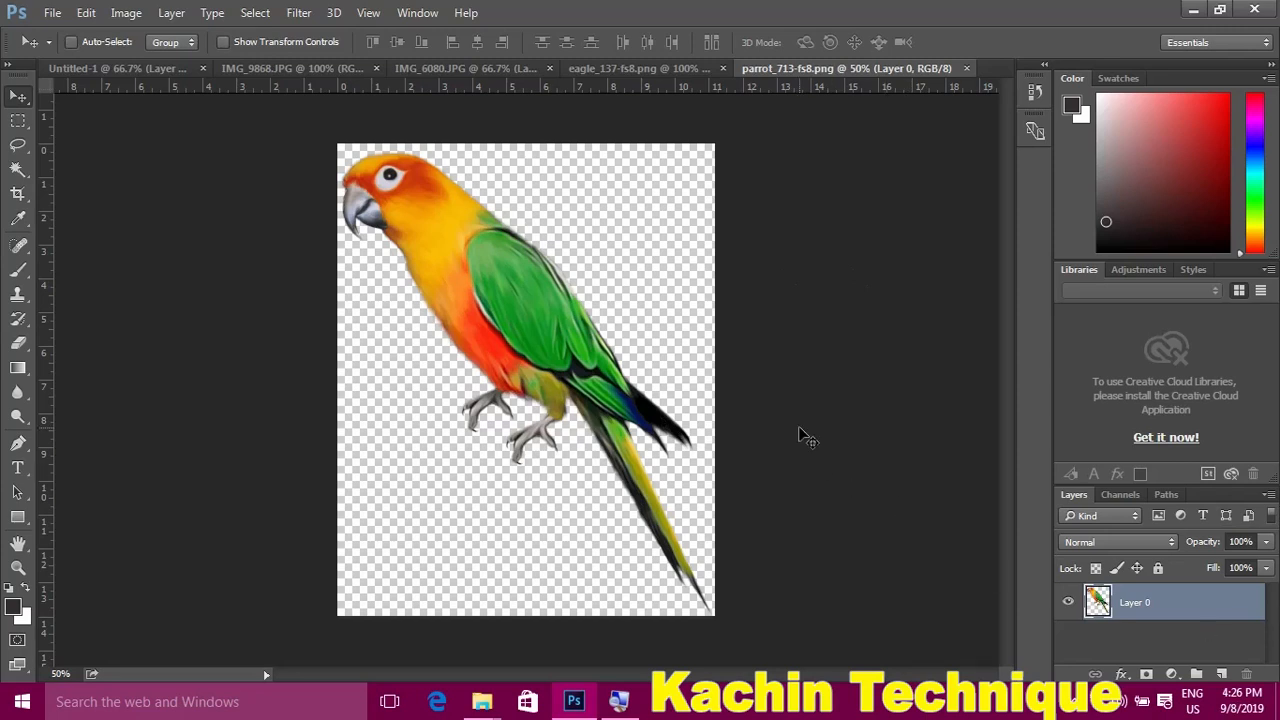
# - Copy the entire parrot image into the Untitled-1 document as a new layer
pyautogui.hotkey('ctrl', 'a')
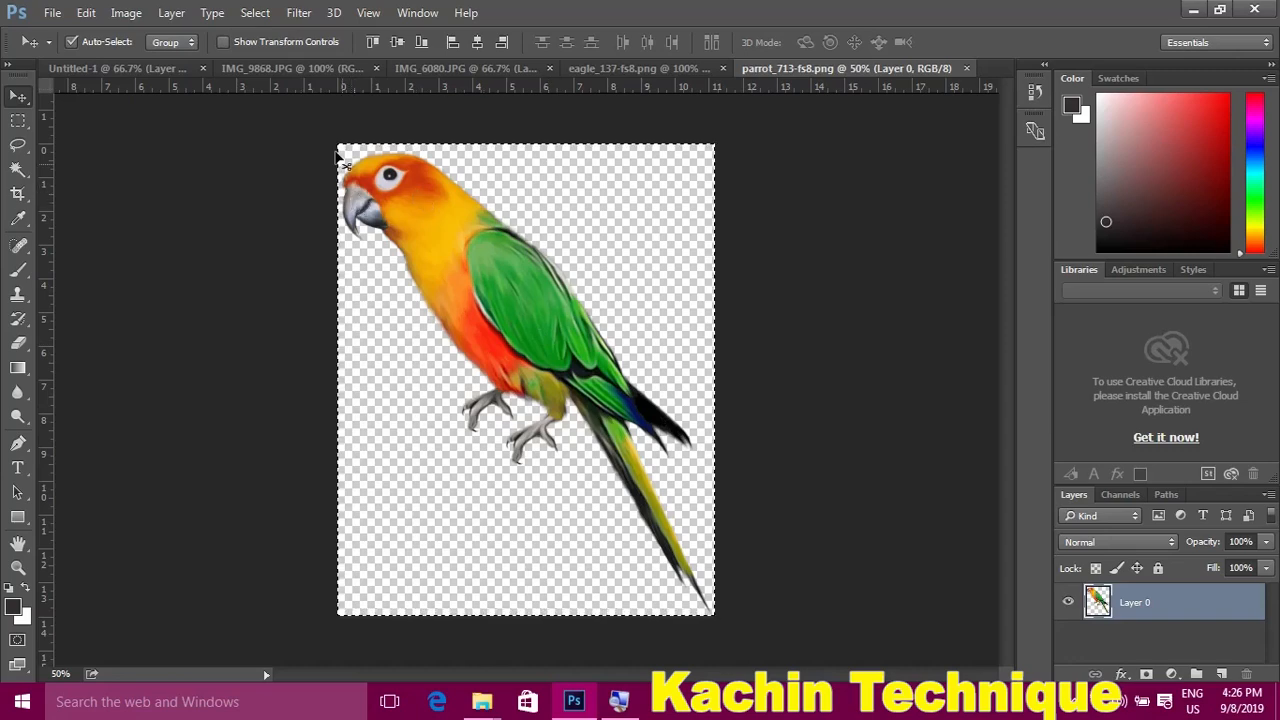
pyautogui.click(100, 46)
pyautogui.click(127, 64)
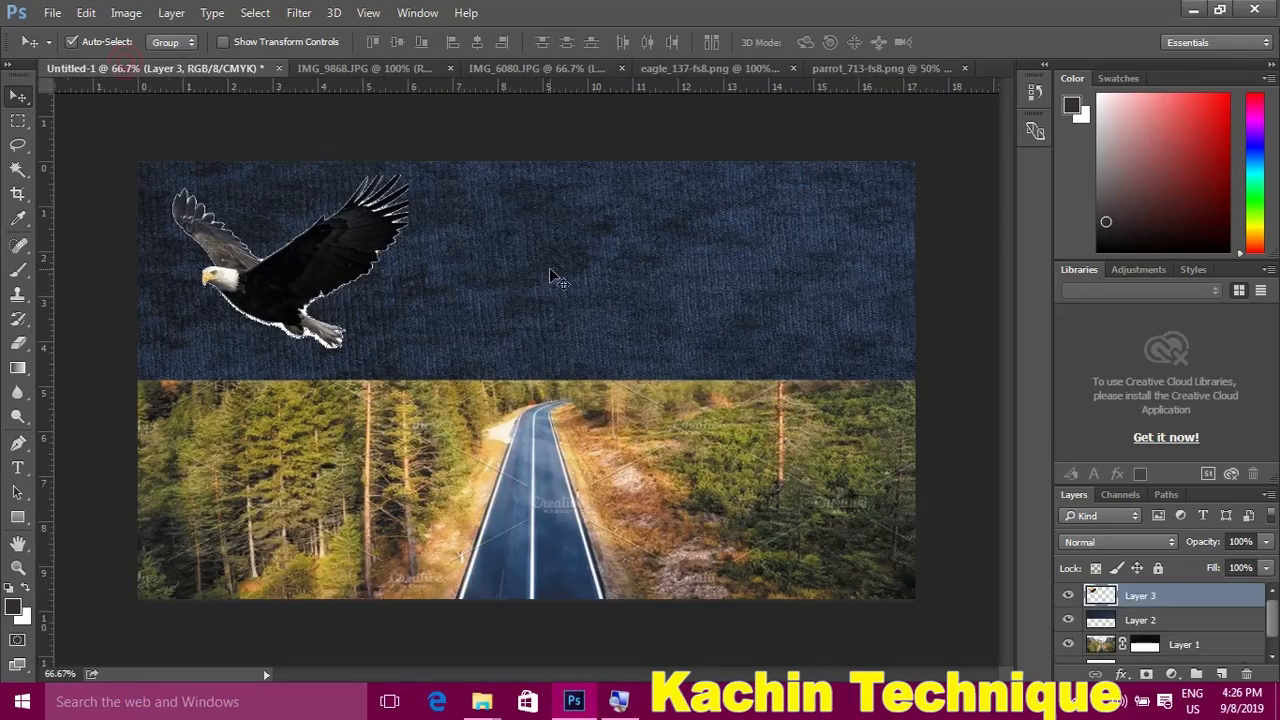
pyautogui.press('ctrl')
pyautogui.hotkey('ctrl', 'v')
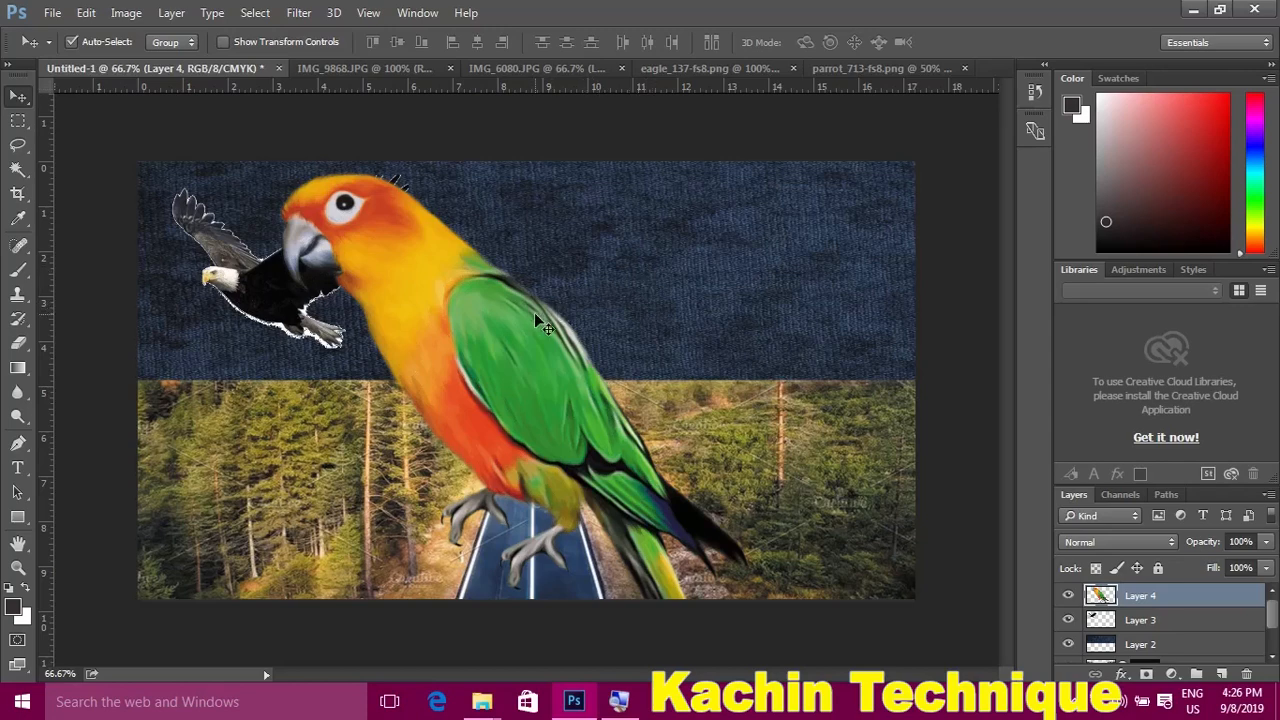
# - Scale the oversized parrot down to less than half its size and position it beside the road
pyautogui.moveTo(503, 352); pyautogui.dragTo(605, 339)
pyautogui.hotkey('ctrl', 't')
pyautogui.hotkey('ctrl', '0')
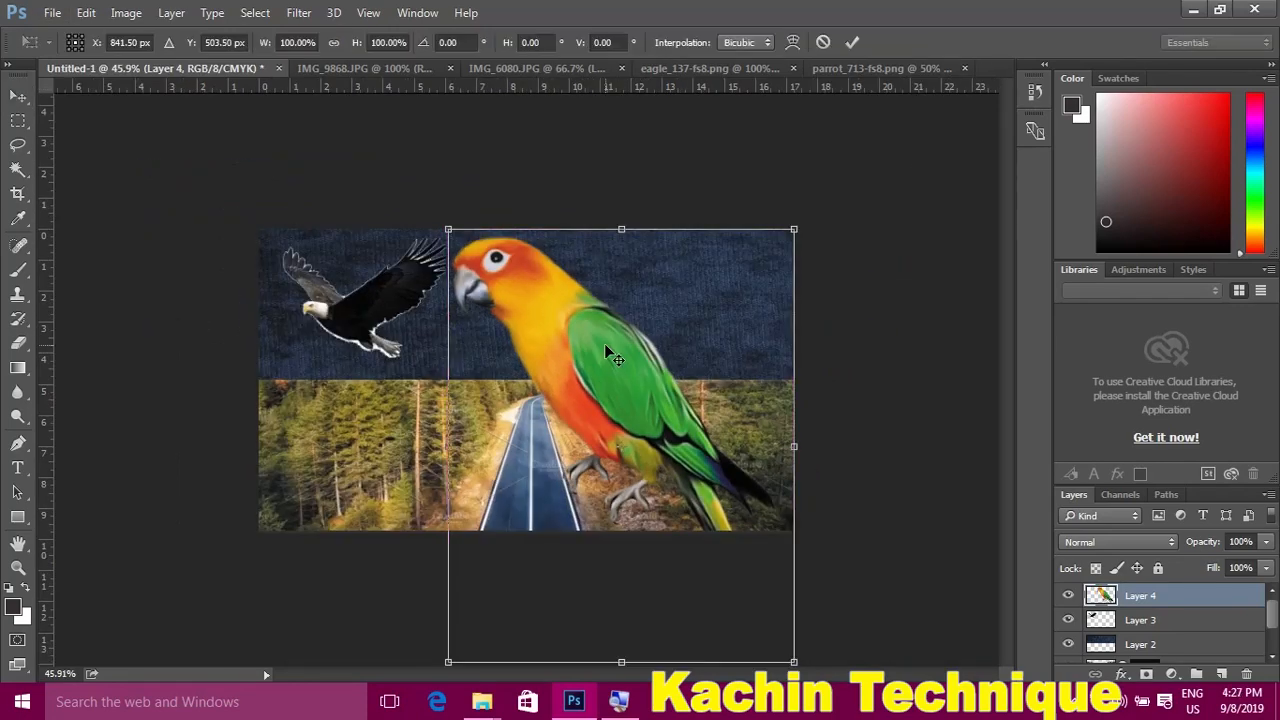
pyautogui.moveTo(797, 665); pyautogui.dragTo(721, 548)
pyautogui.moveTo(622, 446); pyautogui.dragTo(671, 334)
pyautogui.moveTo(708, 555); pyautogui.dragTo(687, 531)
pyautogui.press('Return')
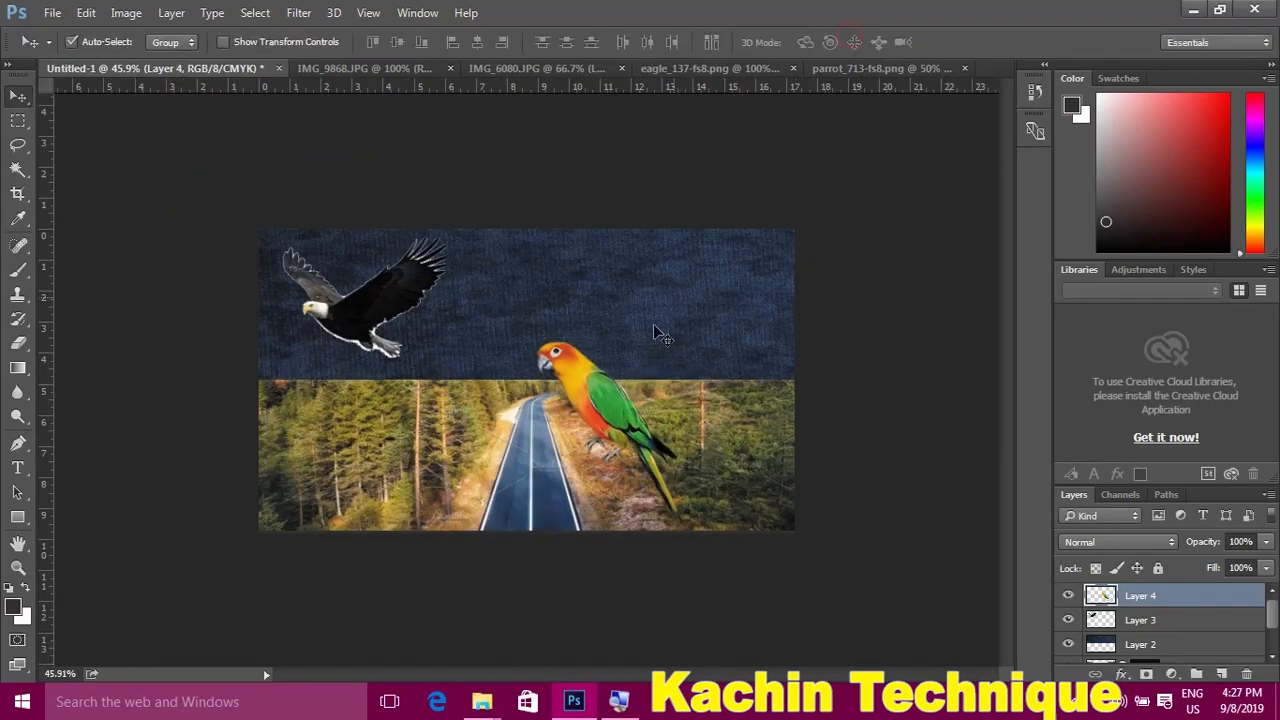
# - Move the parrot up into the blue sky and scale it to about 59% so it fits above the treeline
pyautogui.moveTo(602, 404); pyautogui.dragTo(578, 292)
pyautogui.hotkey('ctrl', 't')
pyautogui.moveTo(662, 417); pyautogui.dragTo(631, 378)
pyautogui.moveTo(588, 323); pyautogui.dragTo(872, 43)
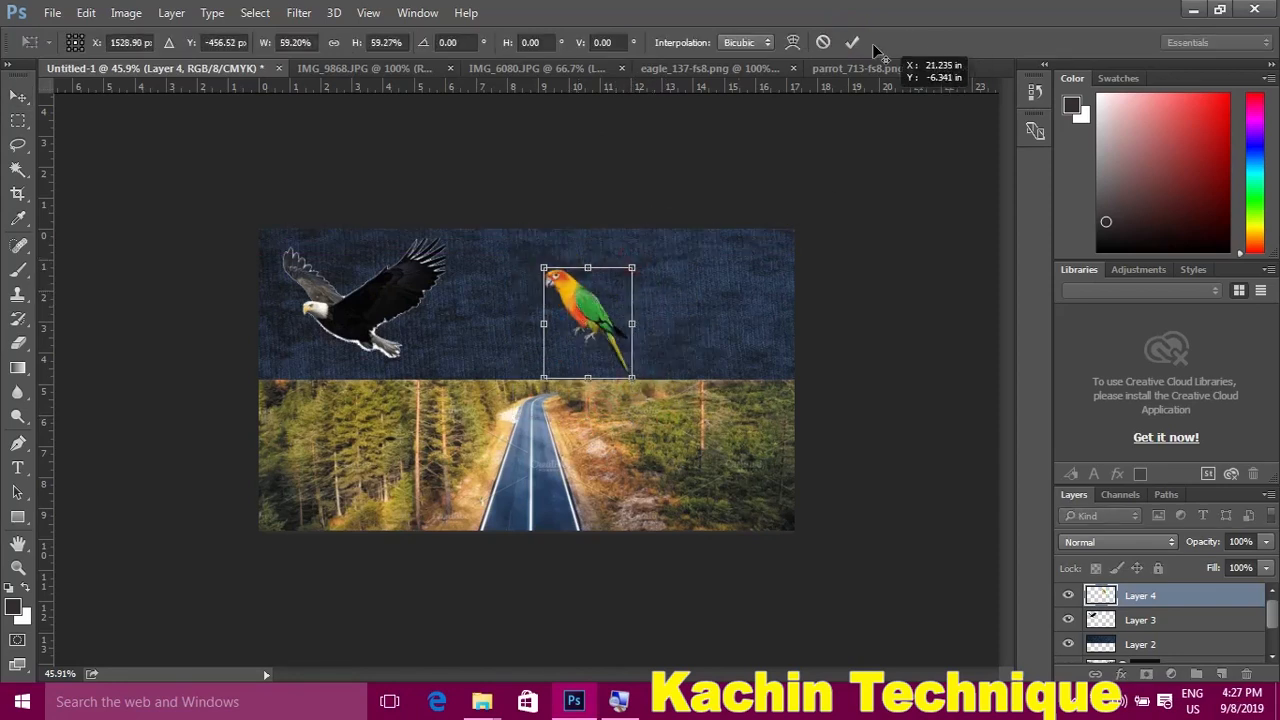
pyautogui.click(853, 42)
# - Enlarge the parrot slightly and move it to the right end of the blue sky
pyautogui.hotkey('ctrl', 't')
pyautogui.moveTo(632, 378); pyautogui.dragTo(647, 394)
pyautogui.click(853, 42)
pyautogui.moveTo(589, 309); pyautogui.dragTo(716, 297)
# - Move the eagle toward the middle of the sky and flip it horizontally so it faces the parrot
pyautogui.moveTo(375, 290); pyautogui.dragTo(480, 302)
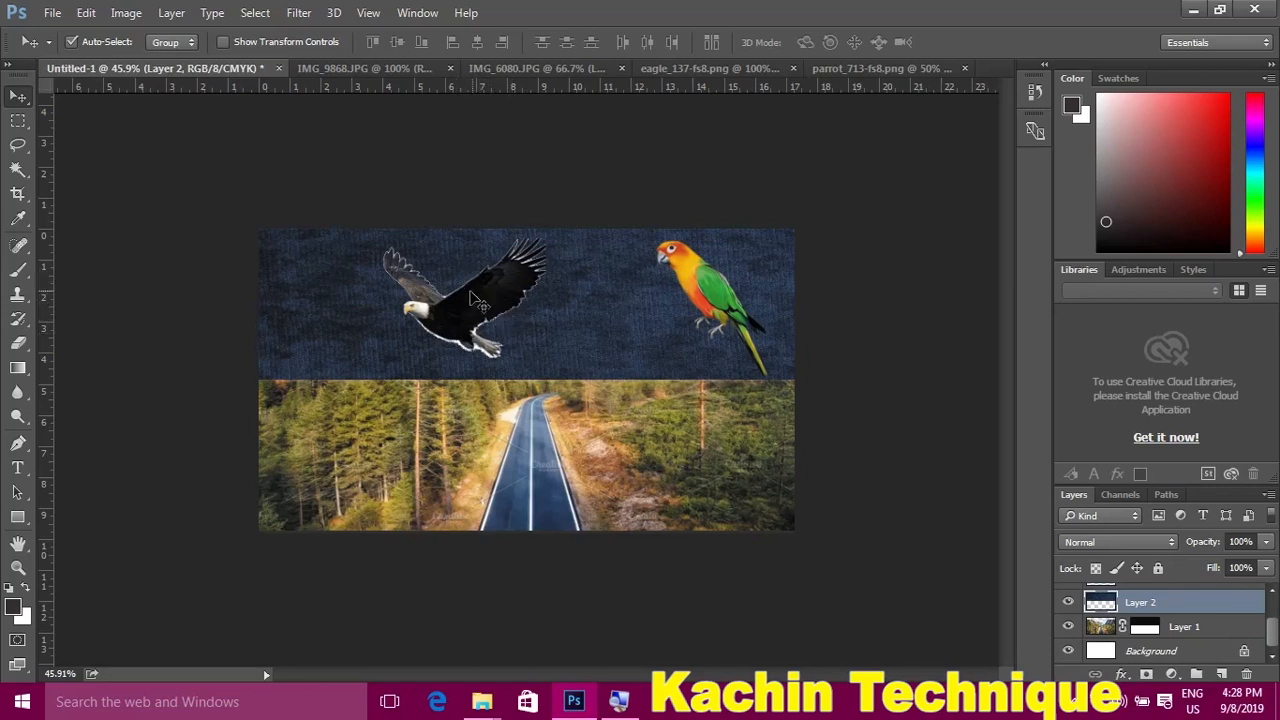
pyautogui.click(478, 303)
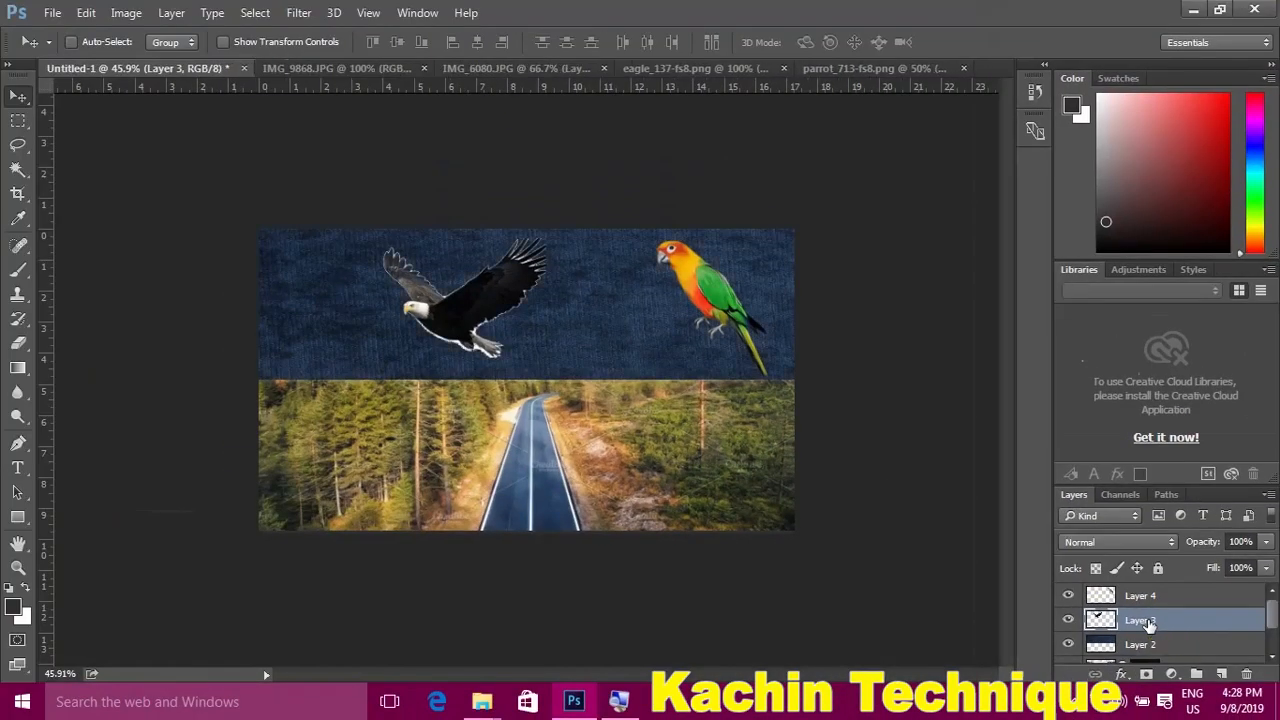
pyautogui.hotkey('ctrl', 't')
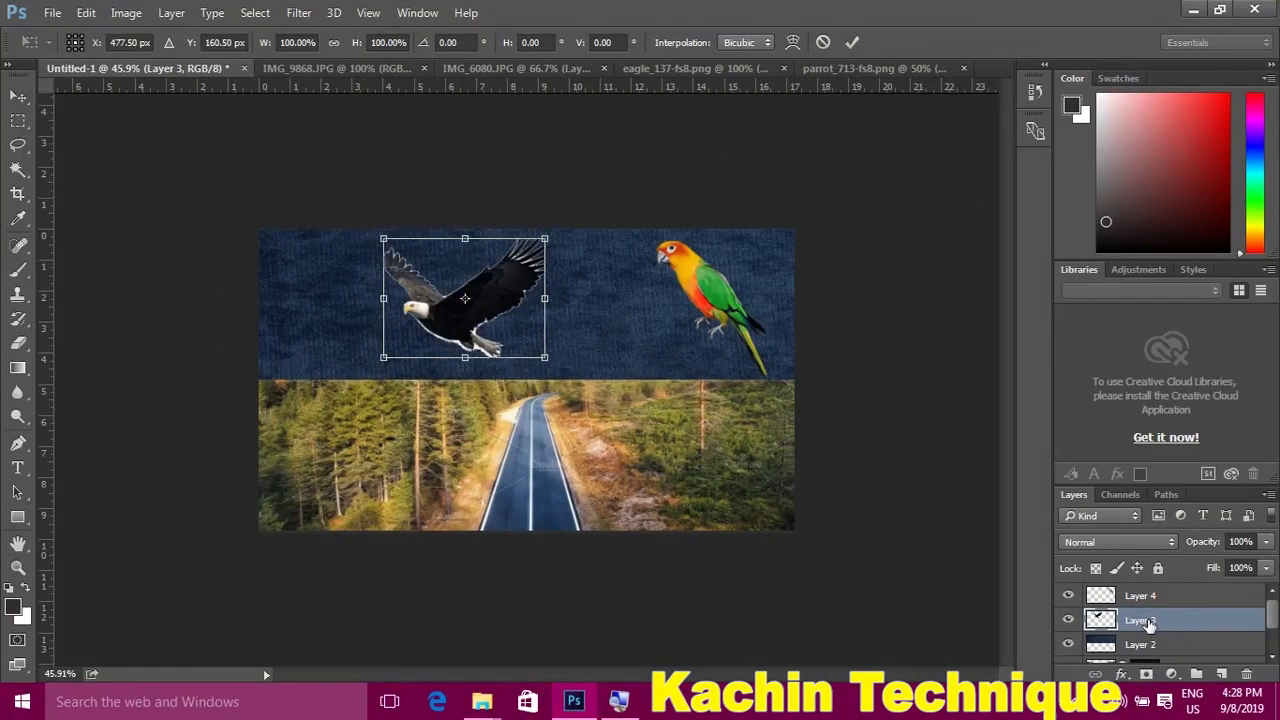
pyautogui.rightClick(491, 301)
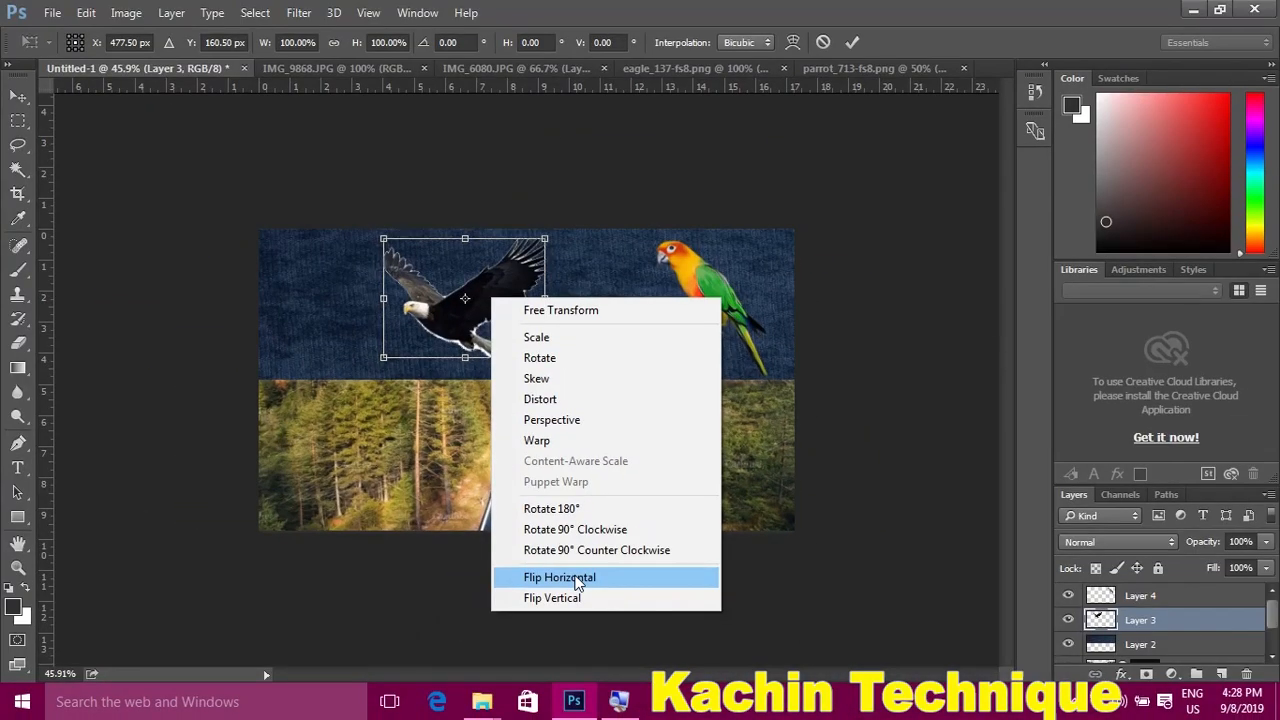
pyautogui.click(577, 580)
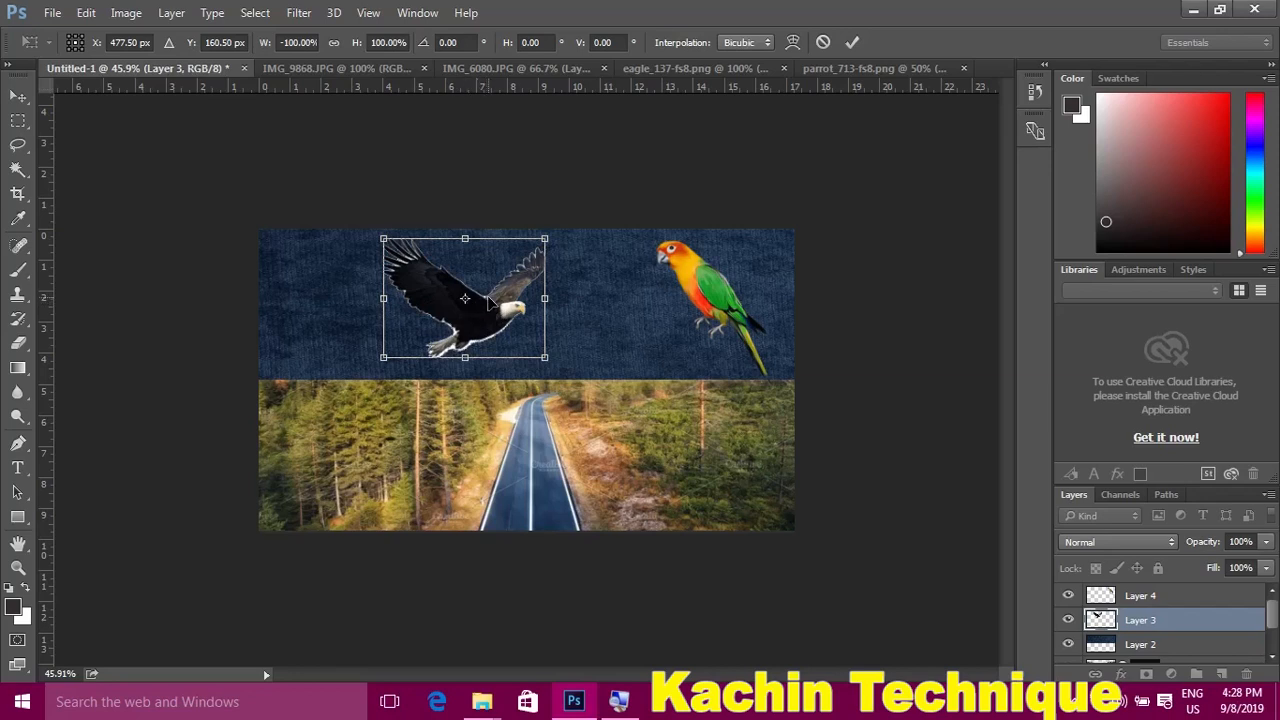
pyautogui.click(852, 42)
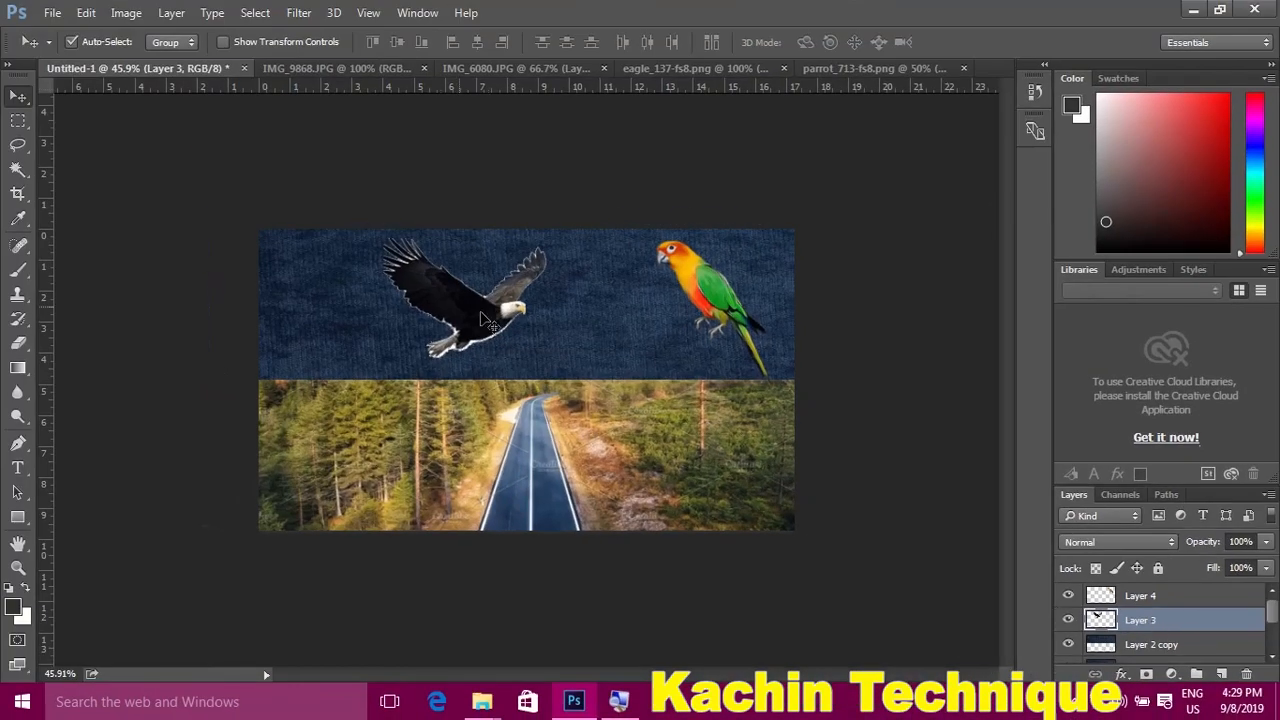
# - Duplicate the flipped eagle and space the two eagles and the parrot side by side across the blue sky
pyautogui.moveTo(476, 316); pyautogui.dragTo(643, 324)
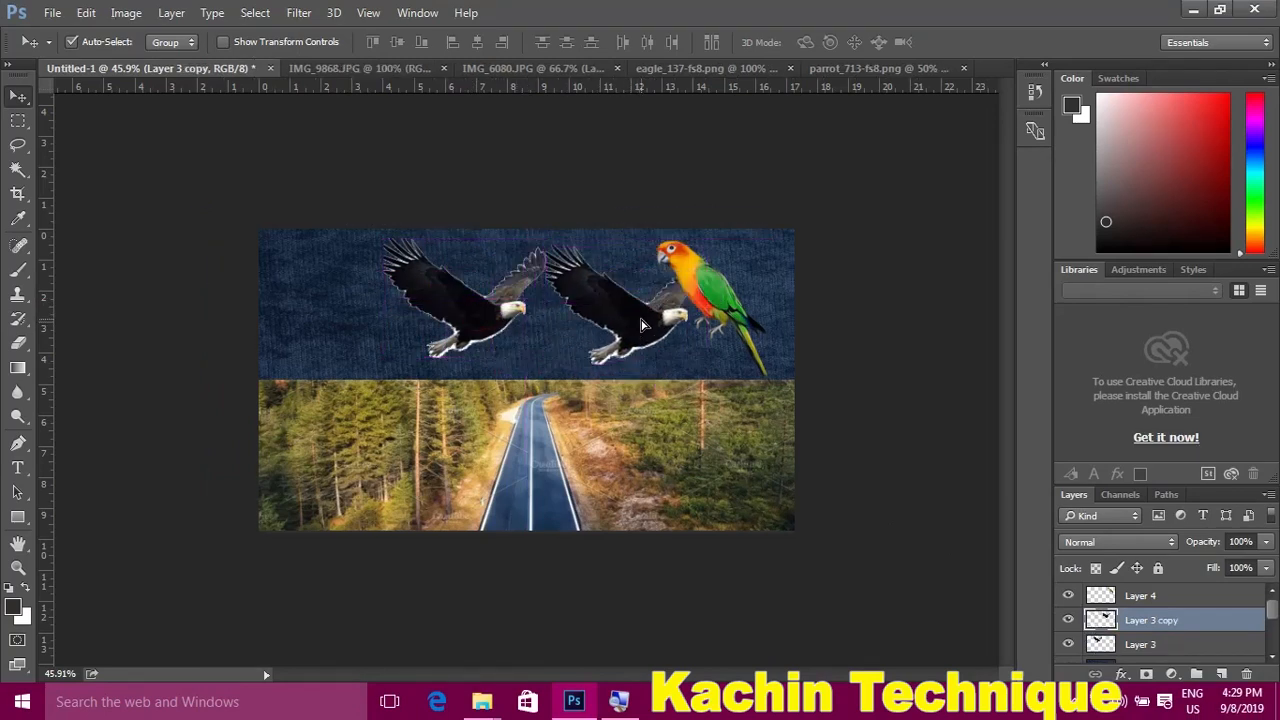
pyautogui.moveTo(710, 281); pyautogui.dragTo(732, 288)
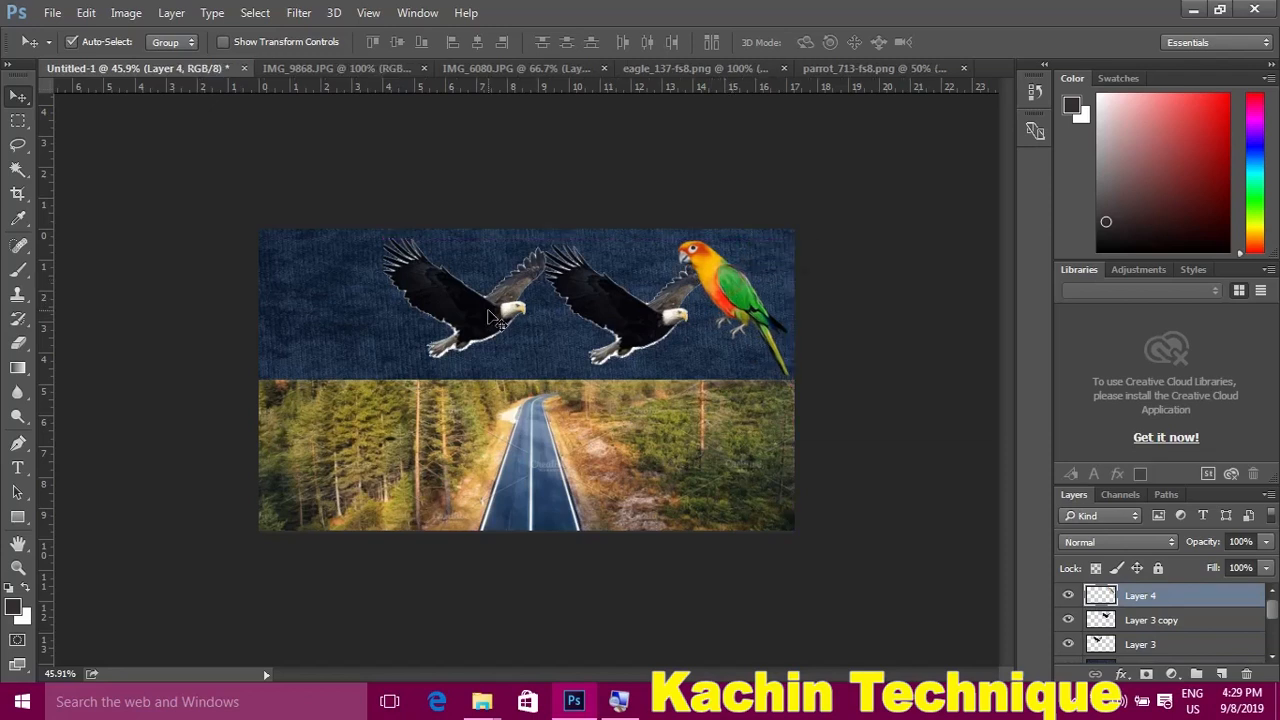
pyautogui.moveTo(490, 320); pyautogui.dragTo(385, 316)
pyautogui.moveTo(615, 320); pyautogui.dragTo(531, 315)
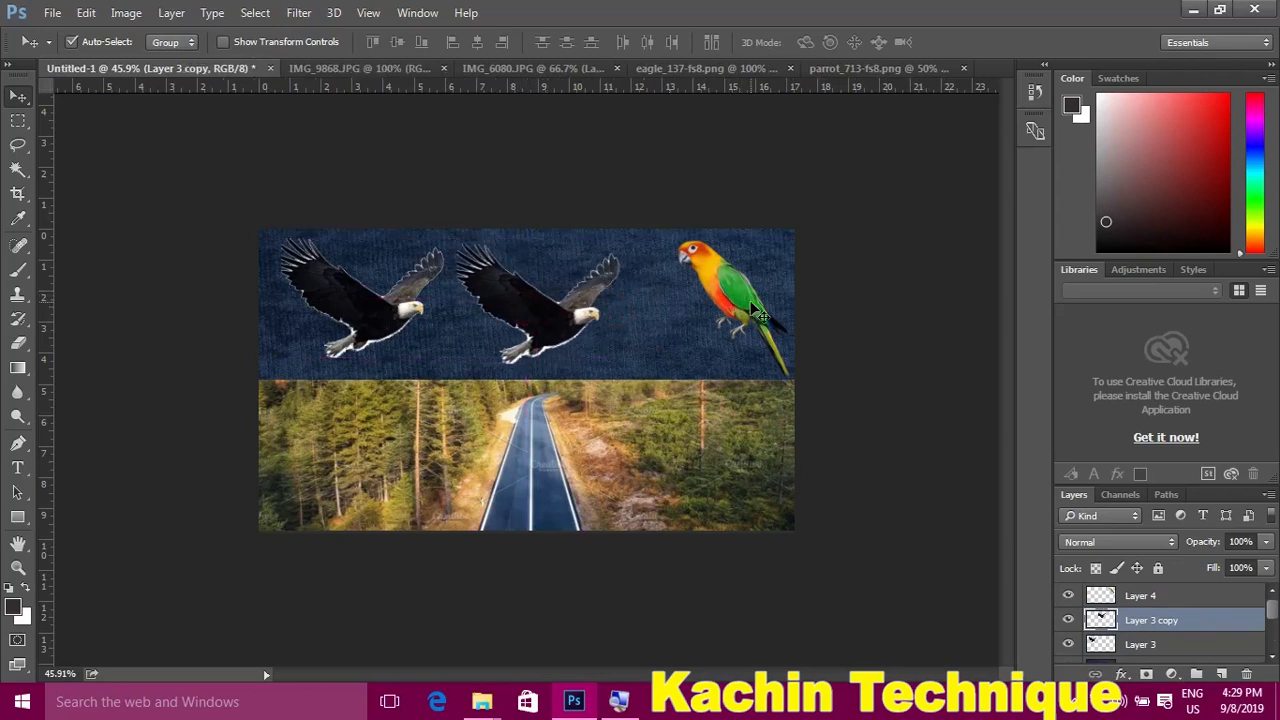
pyautogui.moveTo(755, 312); pyautogui.dragTo(720, 285)
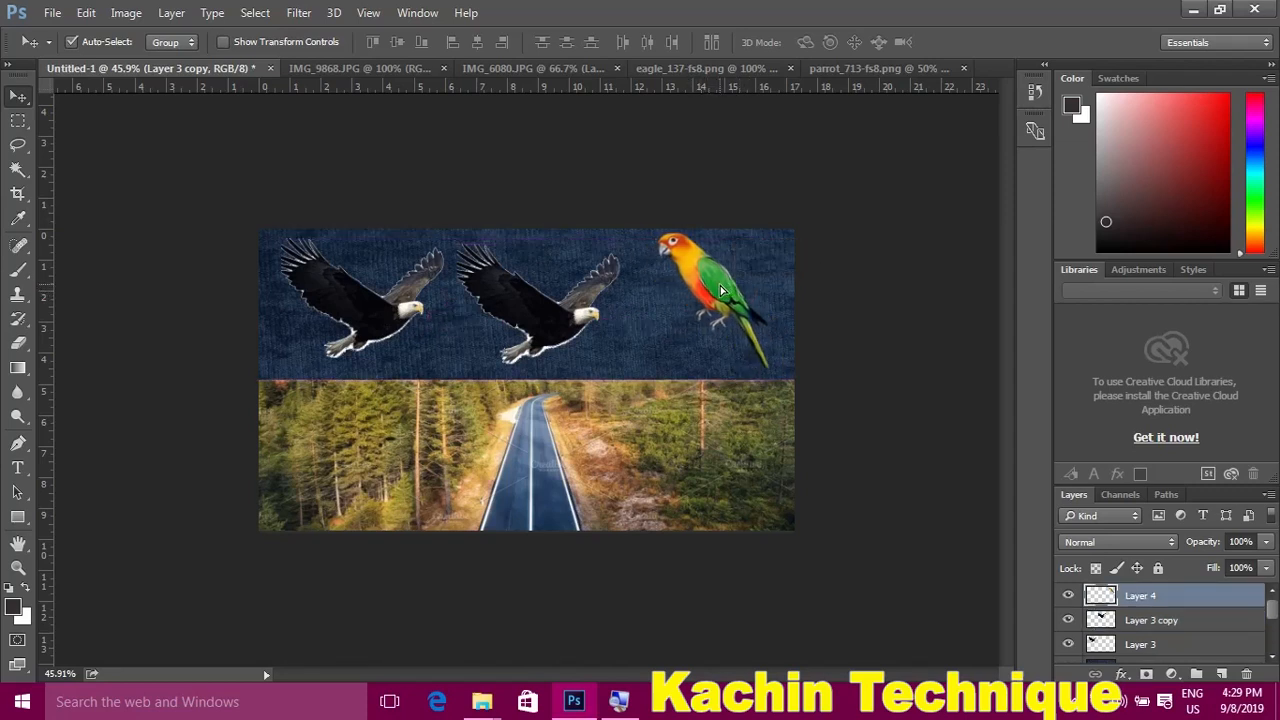